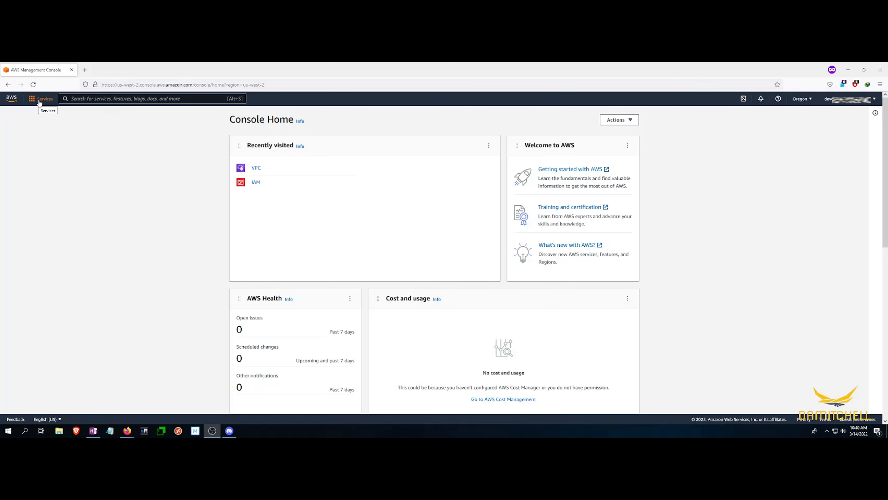
# Browse the Networking & Content Delivery services, and mark VPC as a favorite in the full services list
pyautogui.click(39, 100)
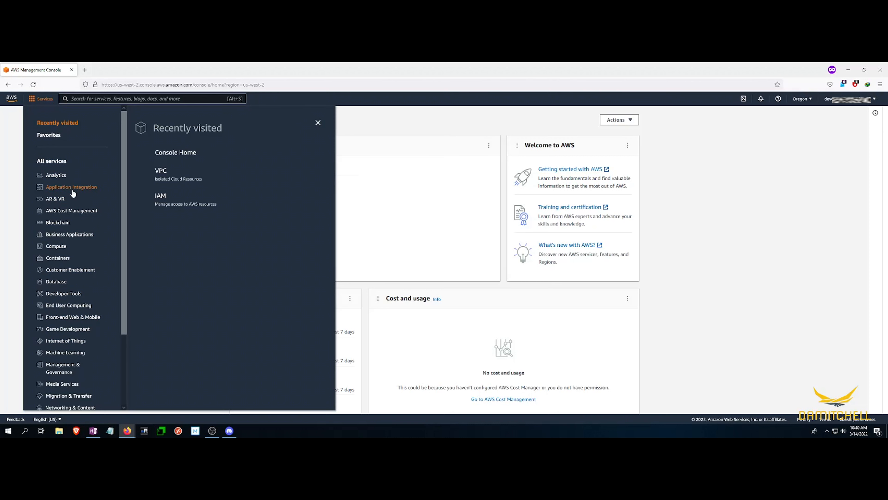
pyautogui.scroll(-5, 68, 200)
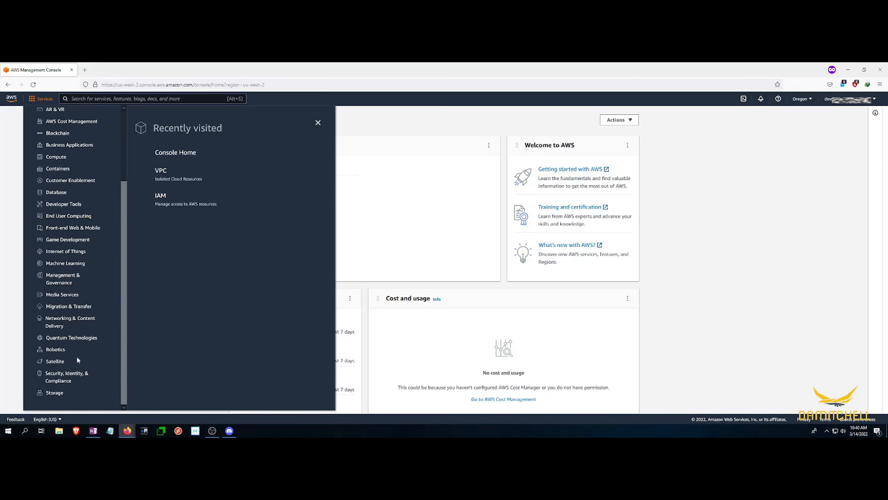
pyautogui.click(55, 329)
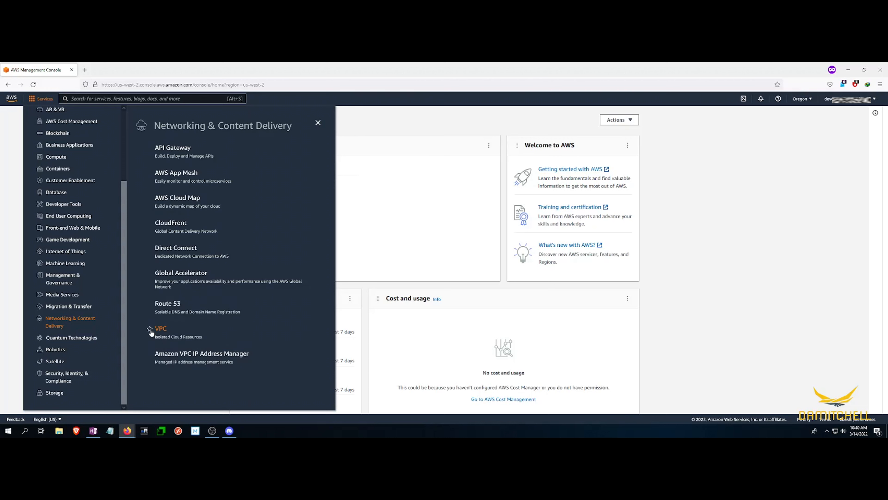
pyautogui.scroll(5, 105, 304)
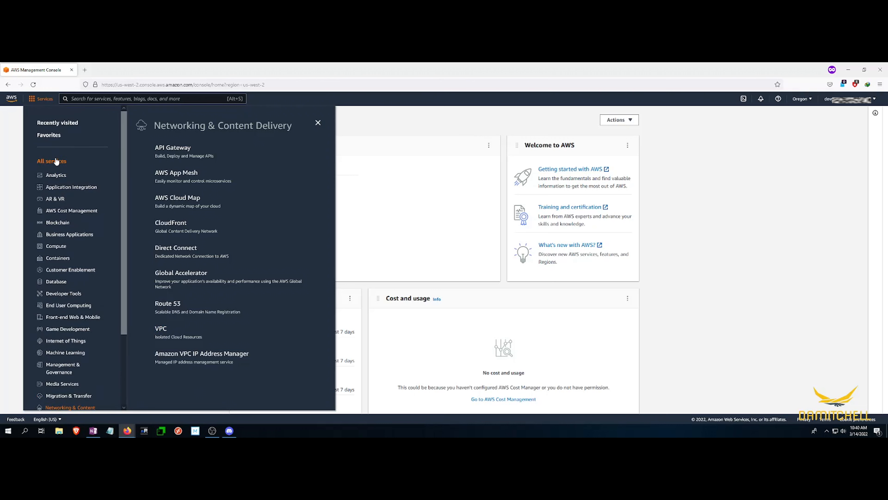
pyautogui.click(51, 161)
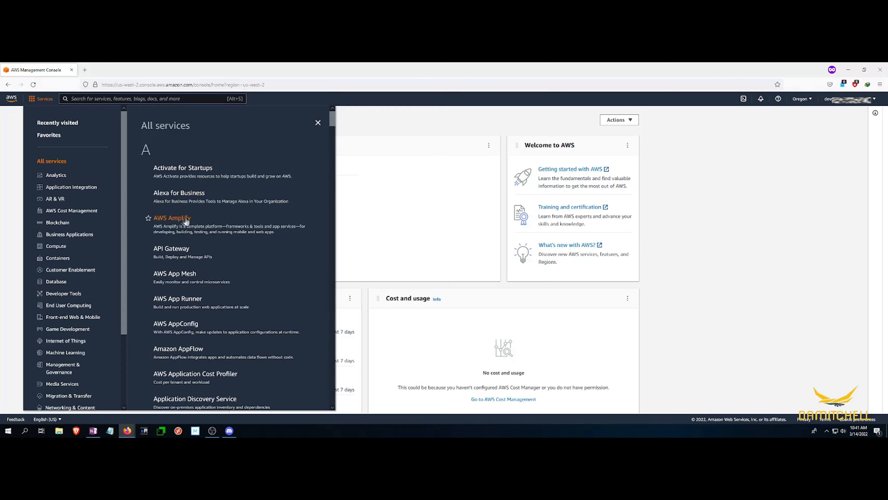
pyautogui.moveTo(333, 121); pyautogui.dragTo(310, 388)
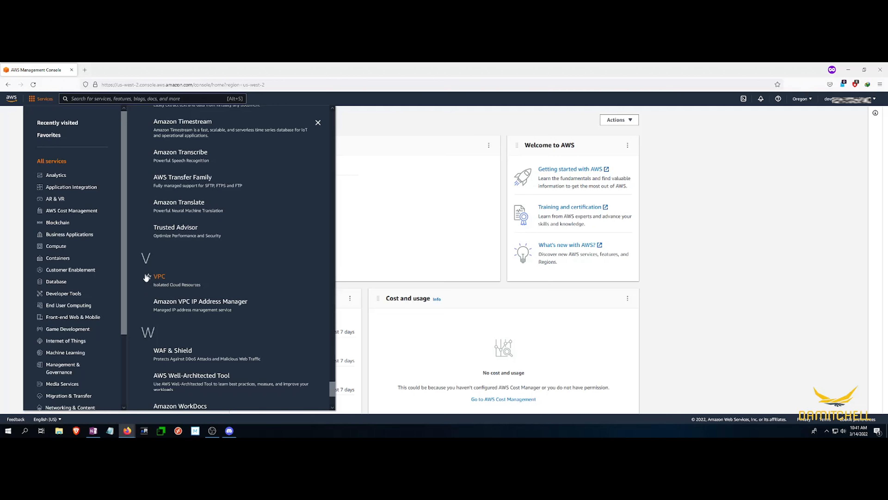
pyautogui.click(148, 277)
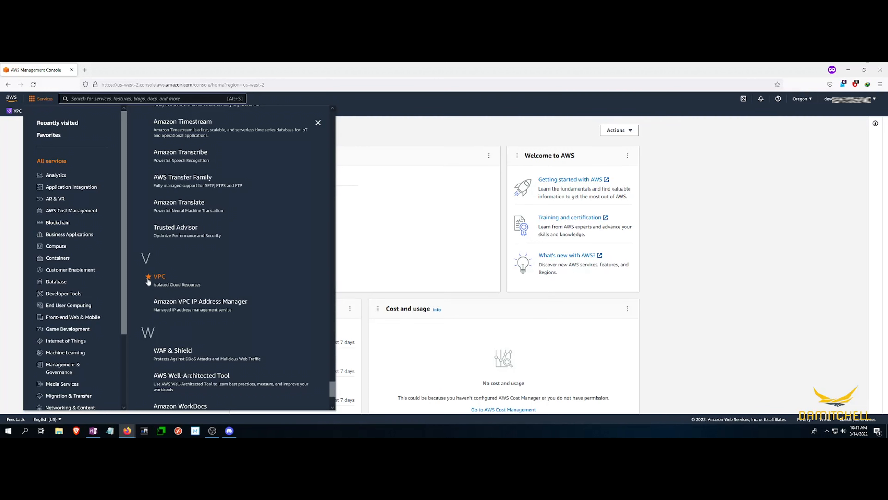
# Remove VPC from the favorite services and close the services list
pyautogui.click(49, 135)
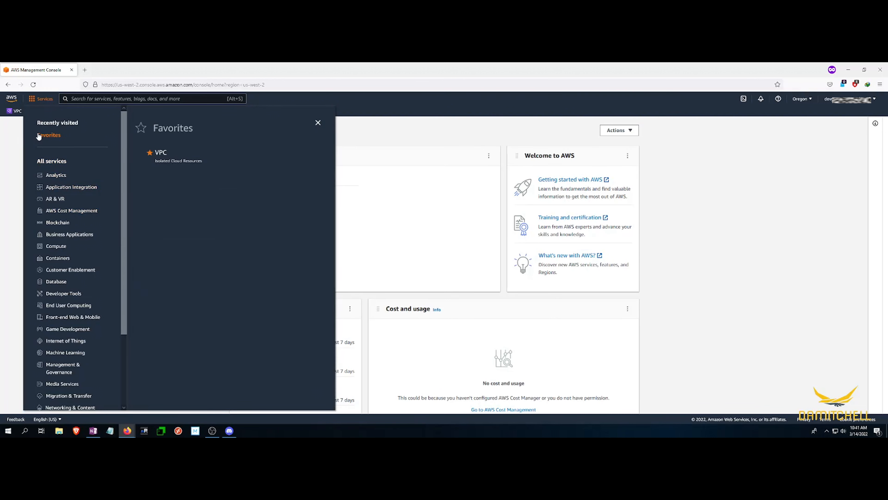
pyautogui.click(151, 154)
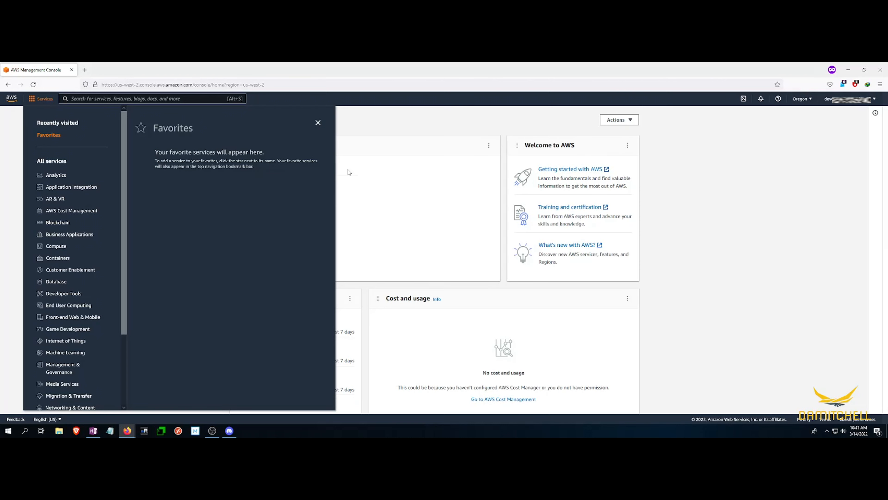
pyautogui.click(372, 132)
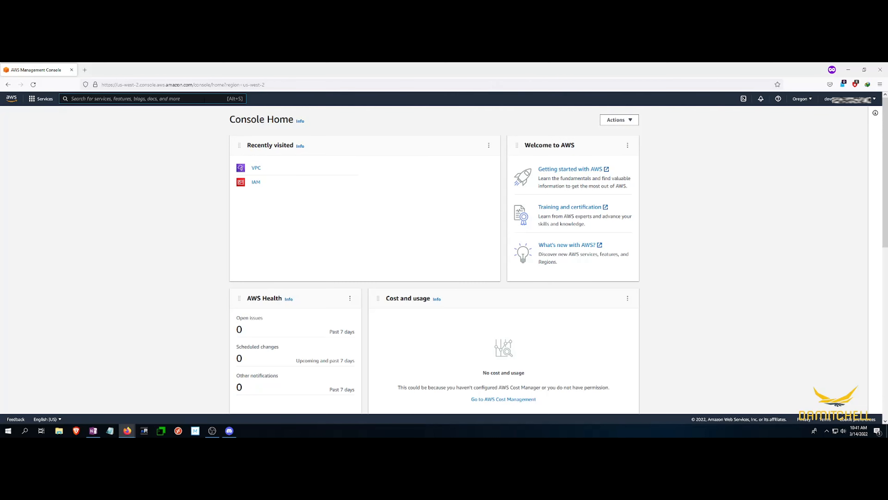
# Search the console for "vpc" and open the VPC service
pyautogui.write('vpc')
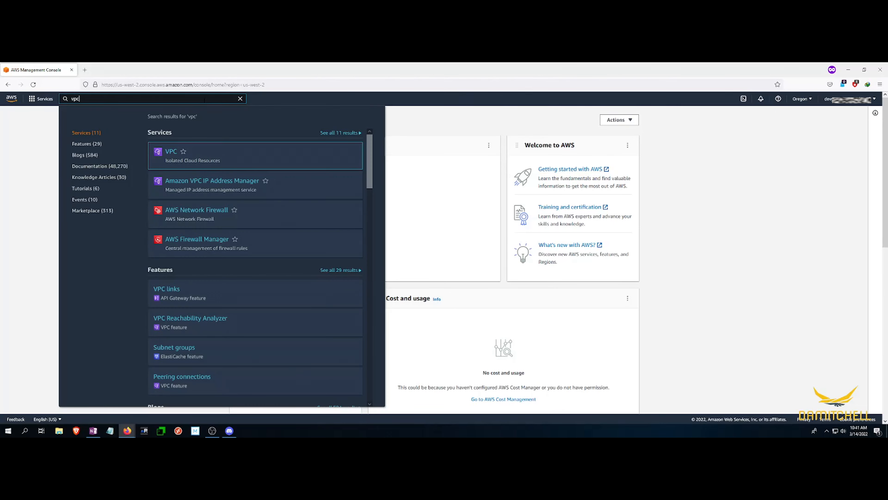
pyautogui.click(169, 152)
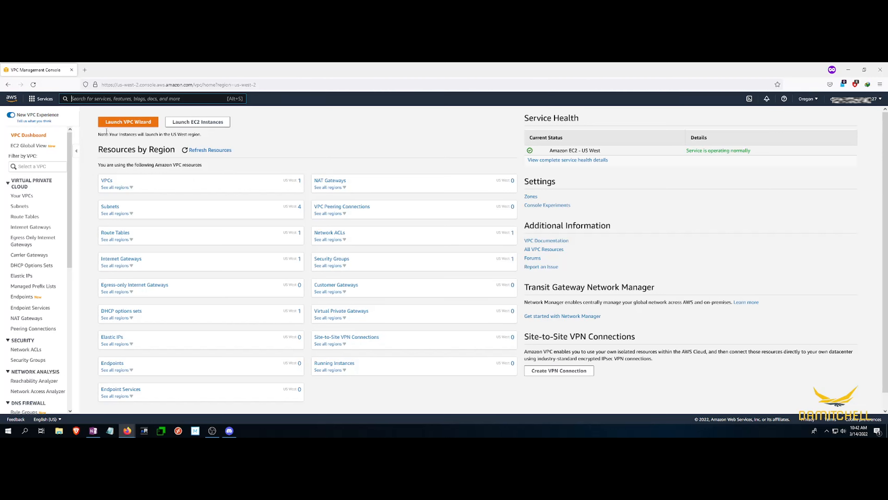
# Look at the VPC wizard's settings and resource preview, leave it for the VPC list and return to the VPC dashboard
pyautogui.click(125, 122)
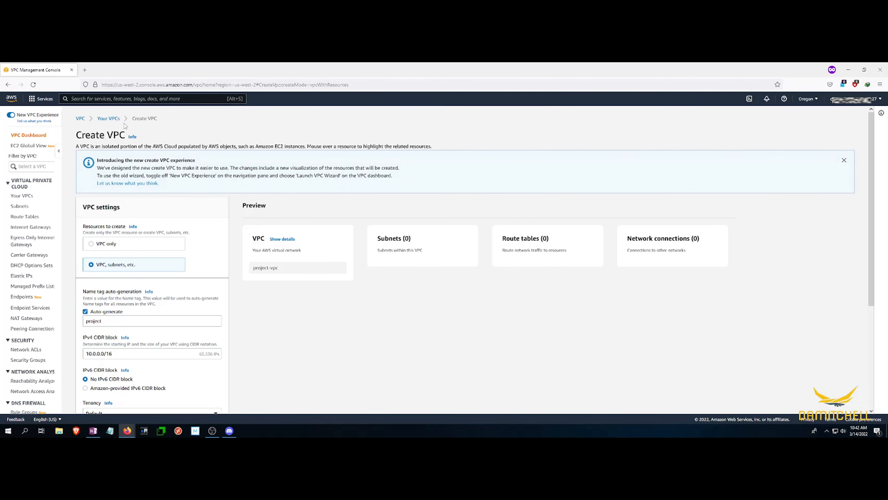
pyautogui.scroll(-2, 231, 255)
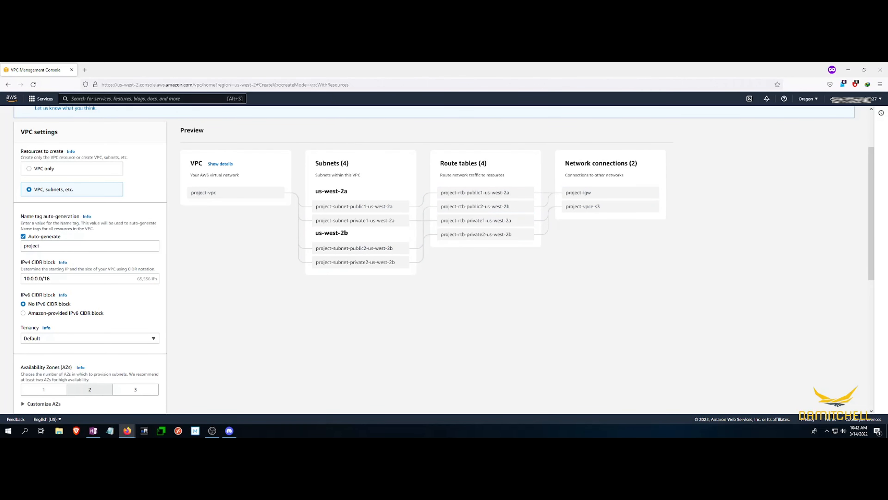
pyautogui.scroll(2, 100, 234)
pyautogui.click(52, 118)
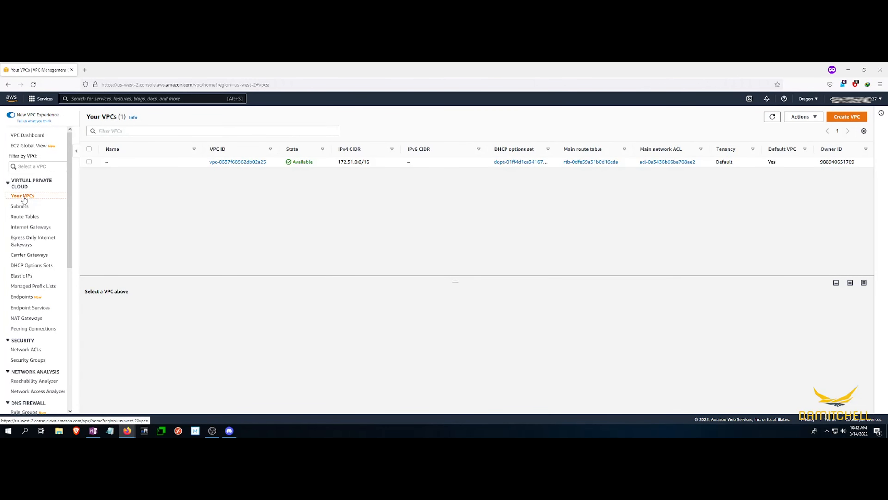
pyautogui.click(23, 138)
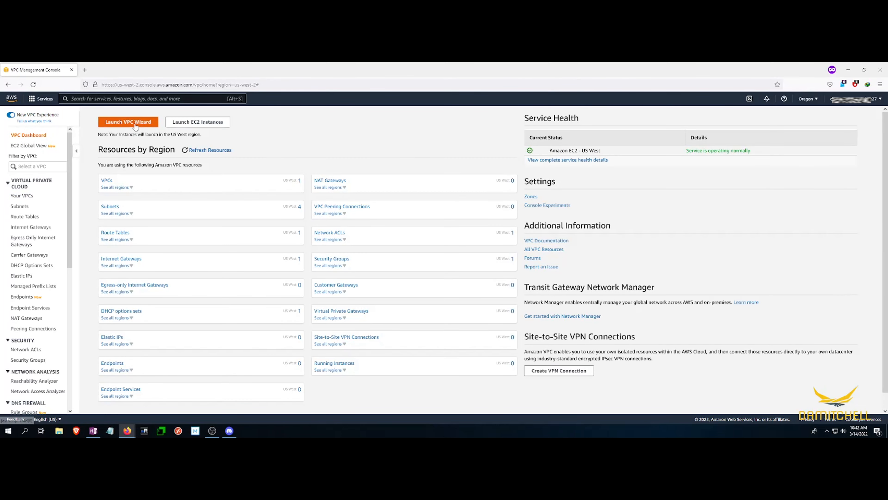
# Go to the list of your VPCs and start creating a new VPC
pyautogui.click(25, 198)
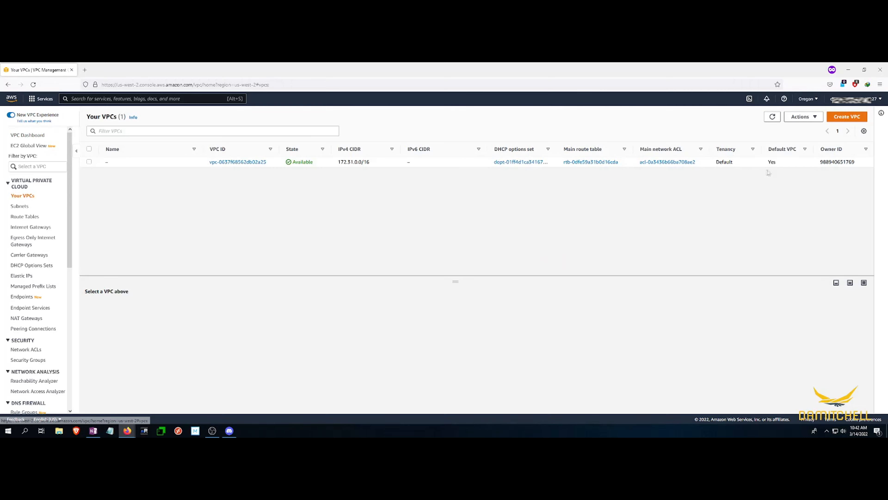
pyautogui.click(844, 123)
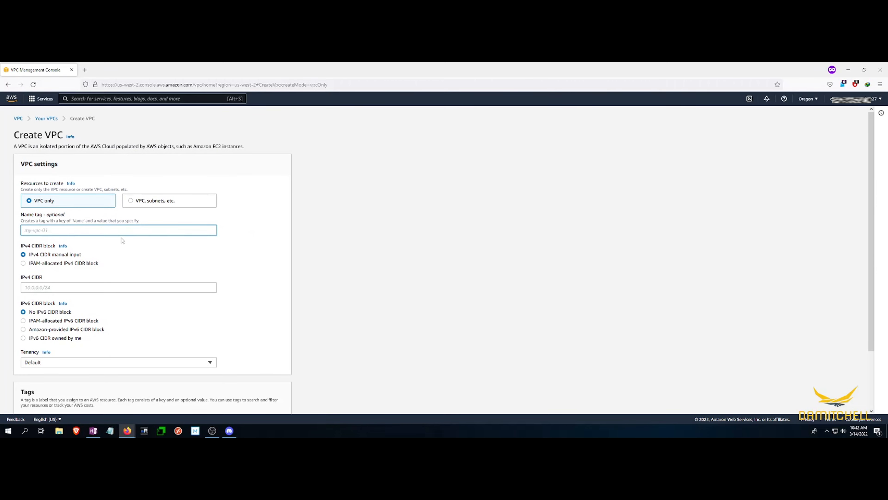
pyautogui.click(80, 224)
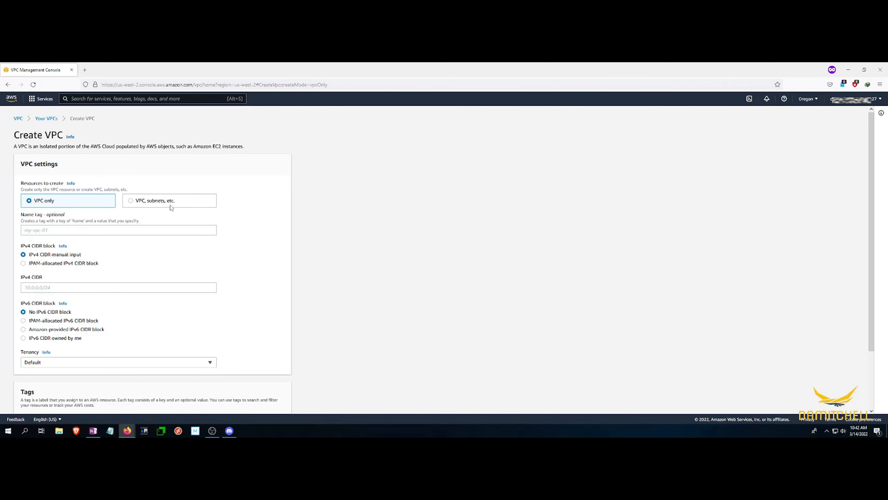
# Compare the "VPC, subnets, etc." option and its preview with "VPC only", ending with "VPC only" selected
pyautogui.click(133, 202)
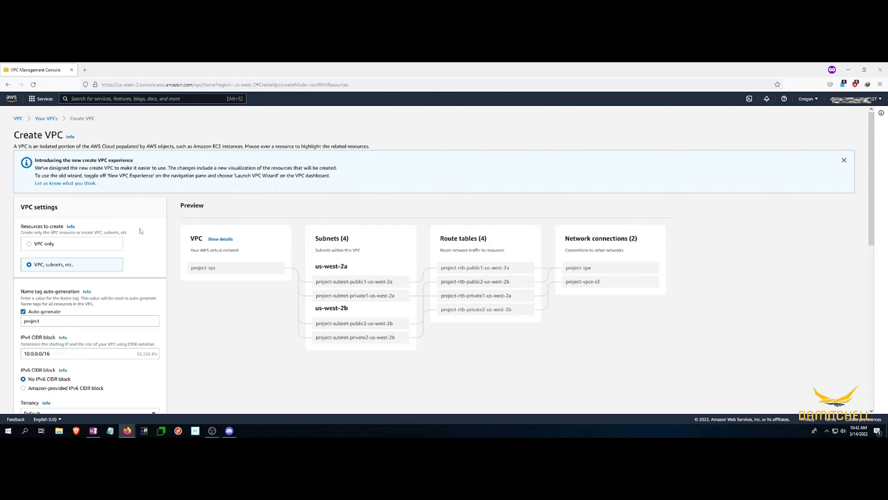
pyautogui.click(30, 245)
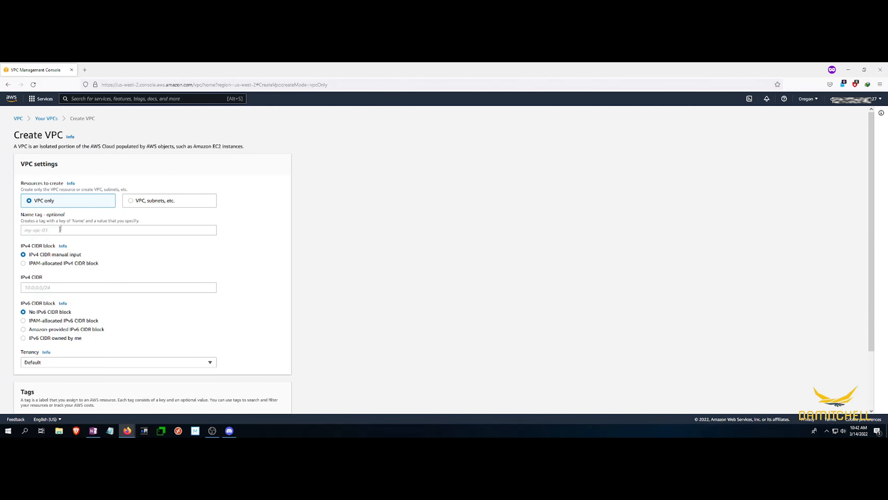
pyautogui.click(130, 201)
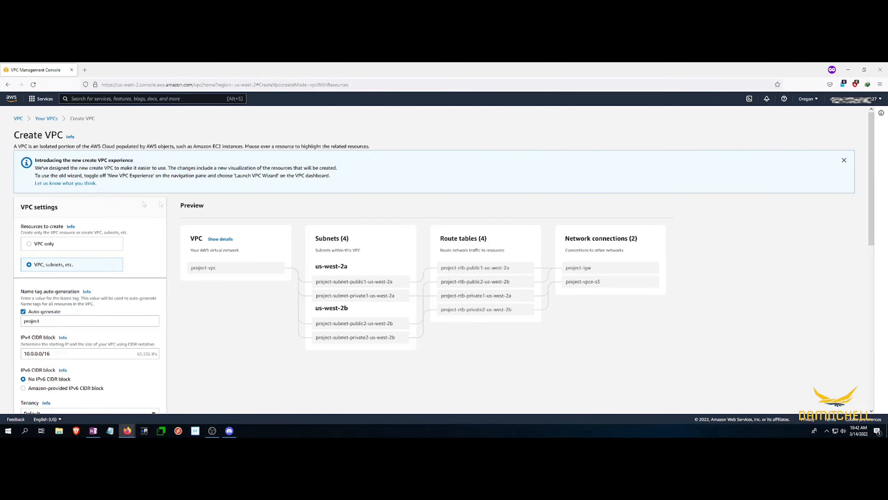
pyautogui.scroll(-2, 559, 312)
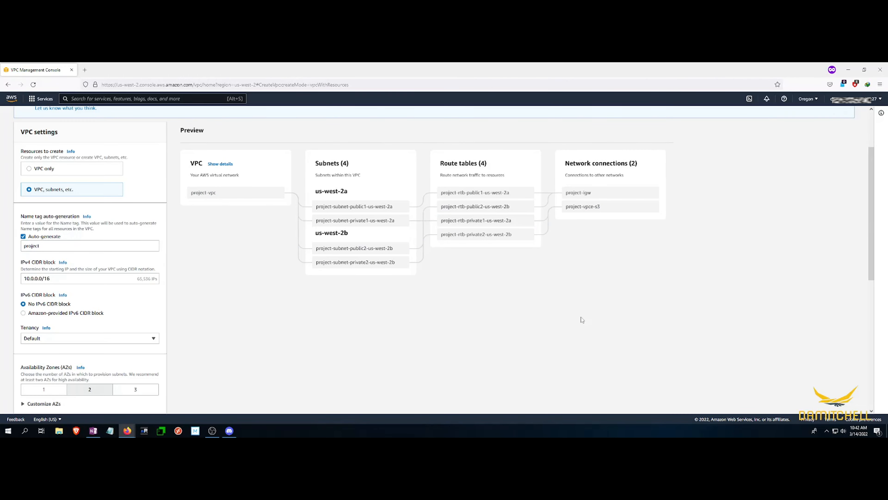
pyautogui.scroll(1, 578, 317)
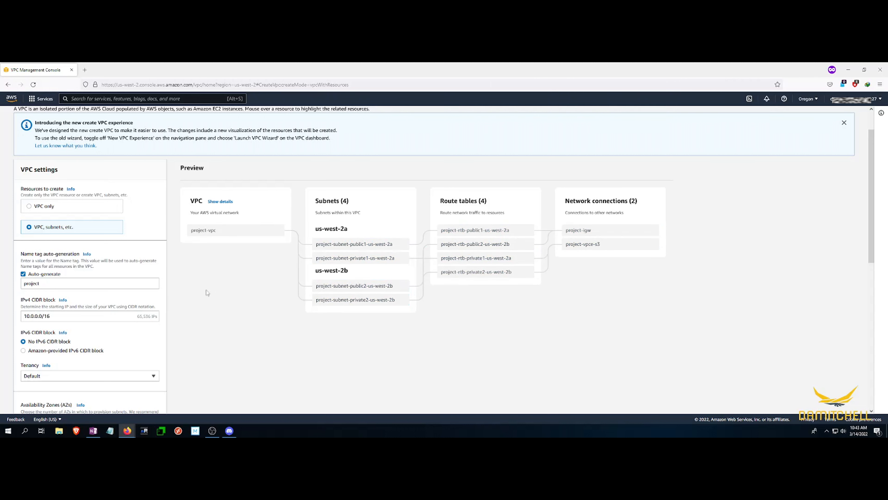
pyautogui.click(34, 207)
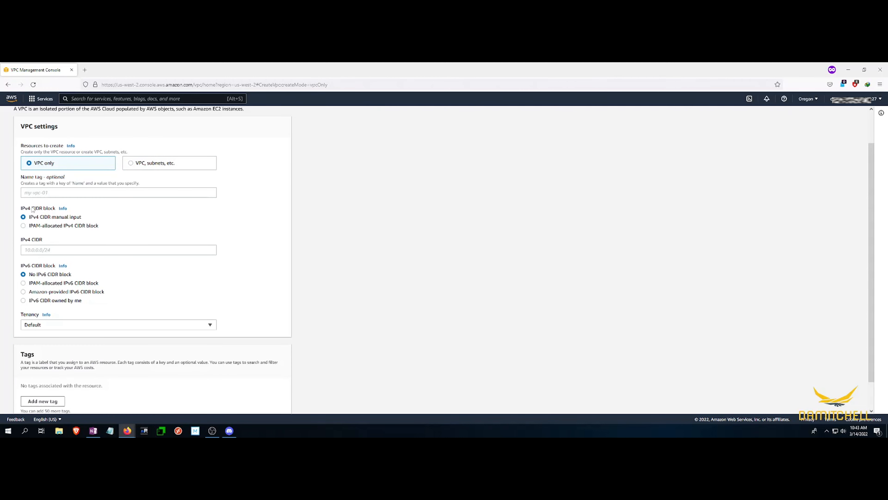
# Set the new VPC's name tag to vpc-lab01
pyautogui.click(40, 192)
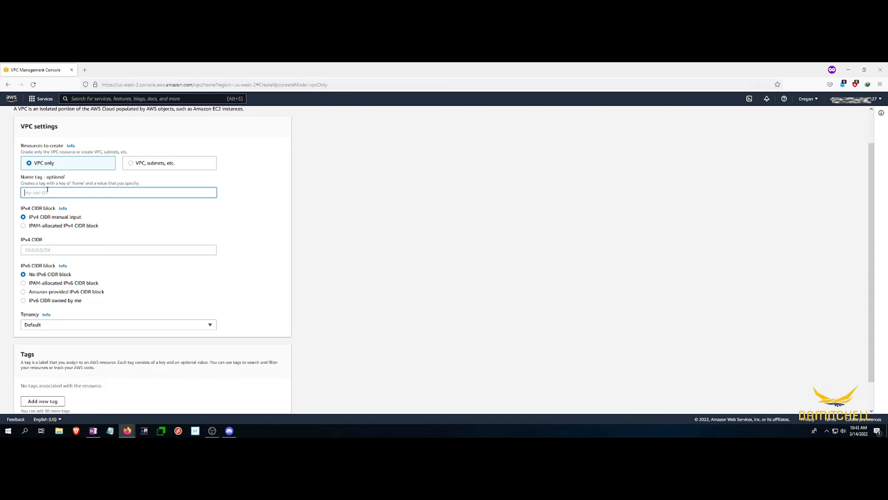
pyautogui.write('vpc-lab')
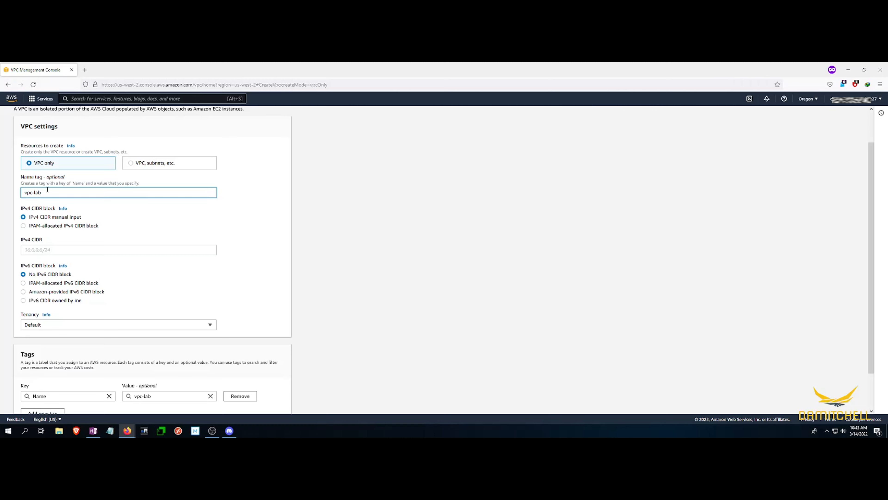
pyautogui.write('01')
pyautogui.click(481, 239)
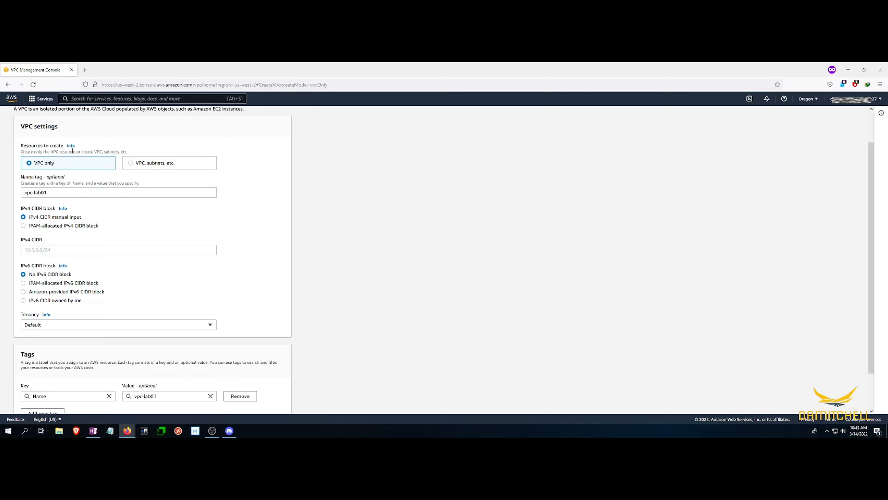
# Set the VPC's IPv4 CIDR to 10.0.0.0/16
pyautogui.scroll(-2, 52, 231)
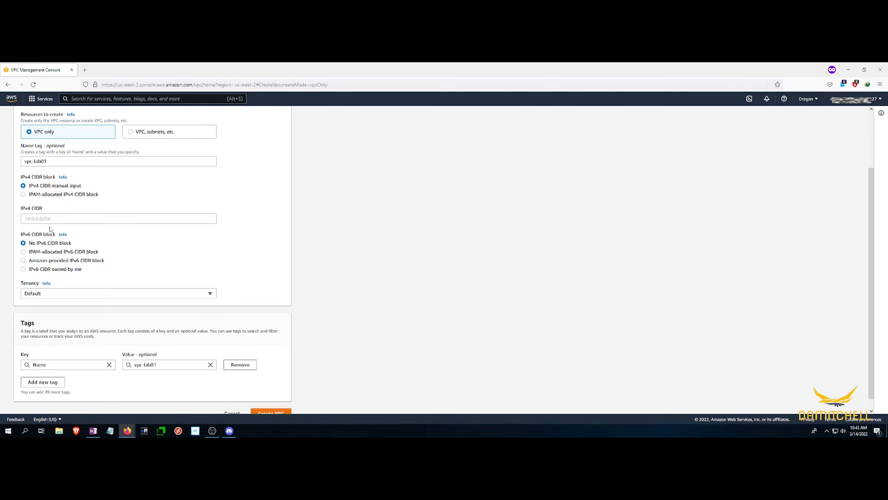
pyautogui.click(54, 207)
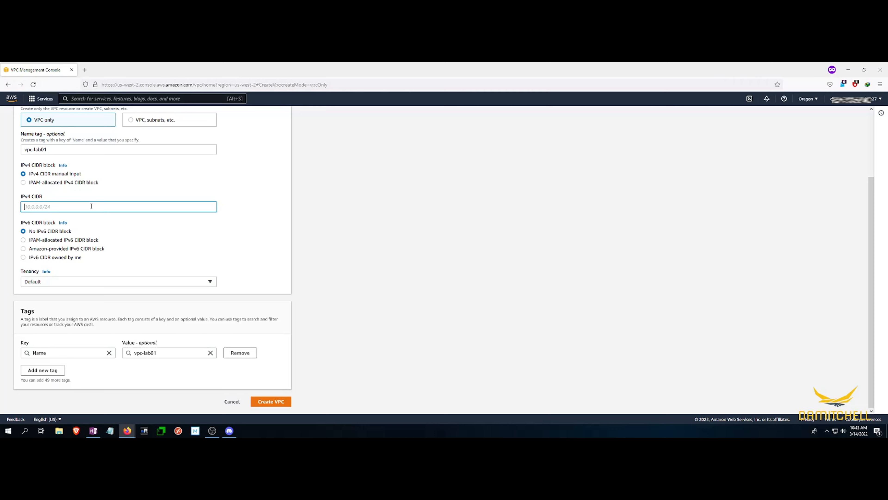
pyautogui.write('10.')
pyautogui.write('0.0.0/16')
pyautogui.click(319, 221)
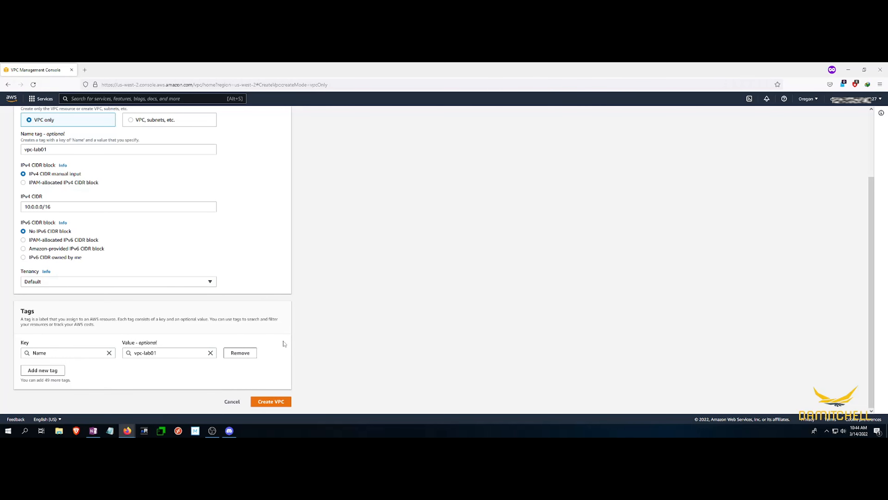
# Review the new VPC's name, CIDR, tenancy and tag settings in the creation form
pyautogui.scroll(2, 85, 312)
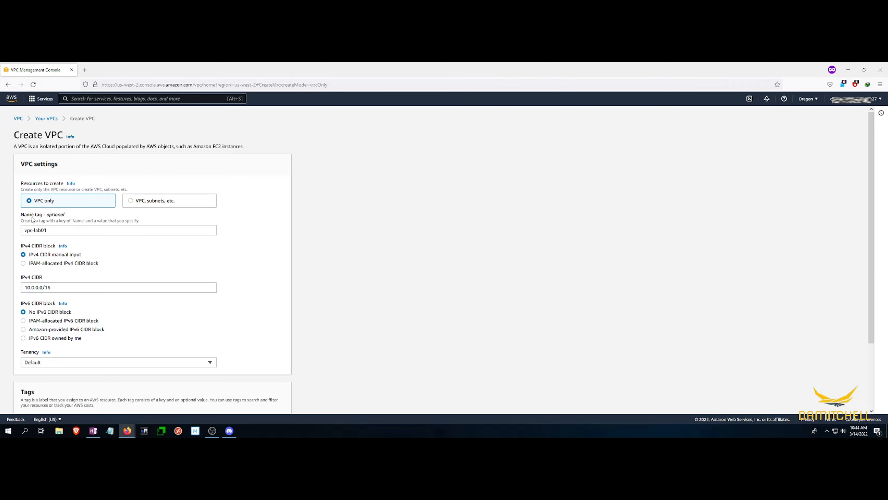
pyautogui.scroll(-2, 448, 290)
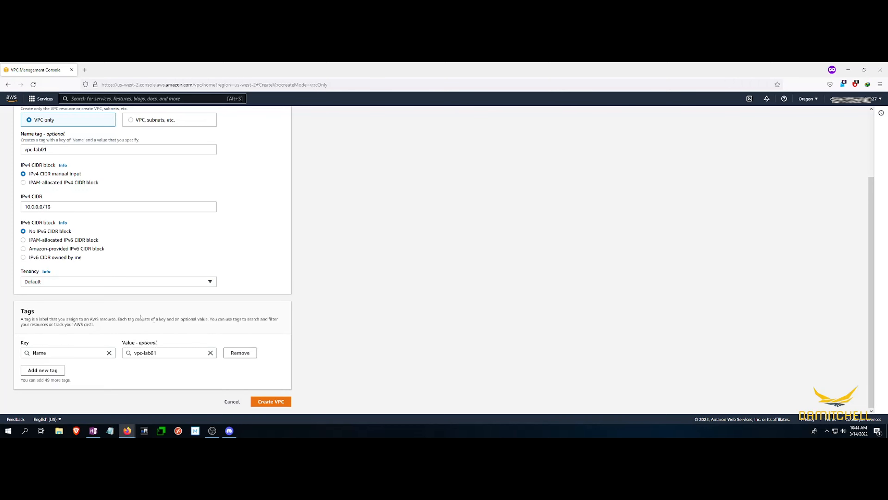
pyautogui.scroll(2, 136, 346)
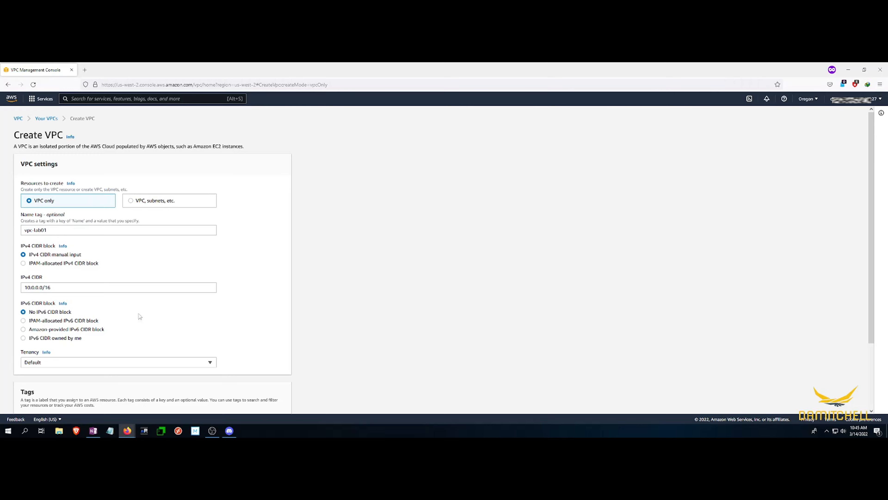
pyautogui.scroll(-2, 139, 318)
pyautogui.scroll(2, 128, 361)
pyautogui.scroll(-2, 323, 332)
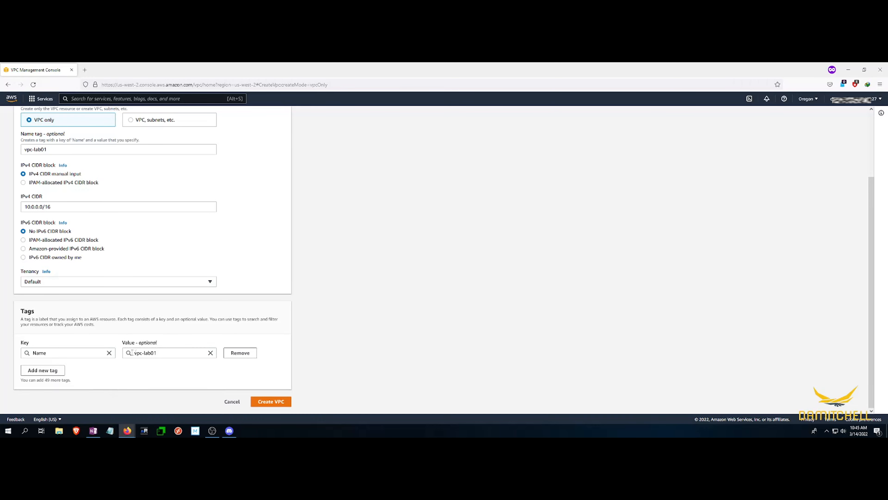
# Recheck the form's settings and create the VPC vpc-lab01
pyautogui.scroll(3, 81, 196)
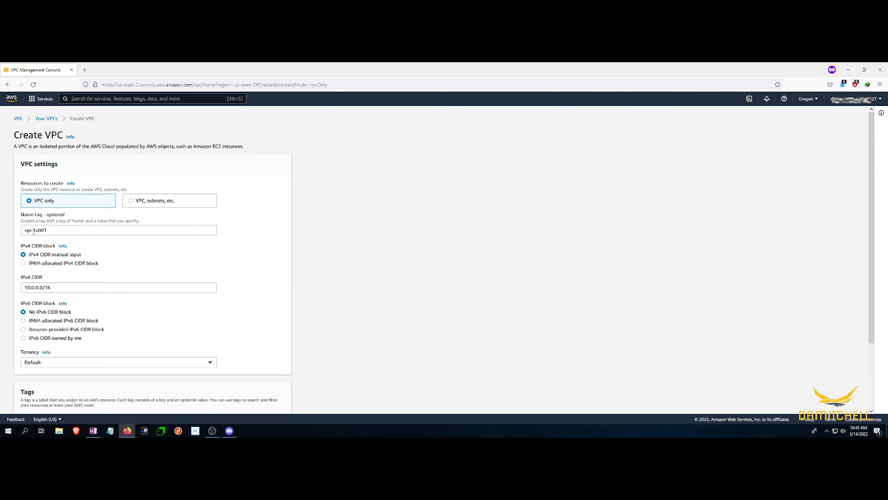
pyautogui.scroll(-3, 78, 294)
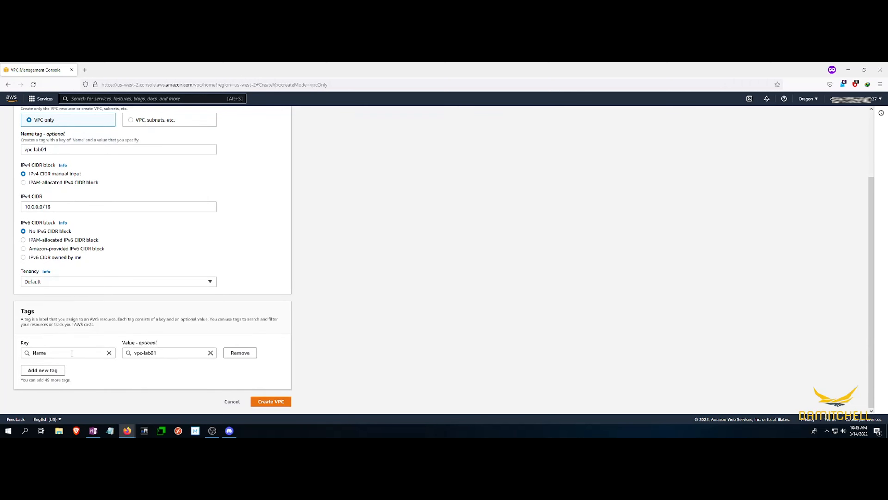
pyautogui.click(276, 402)
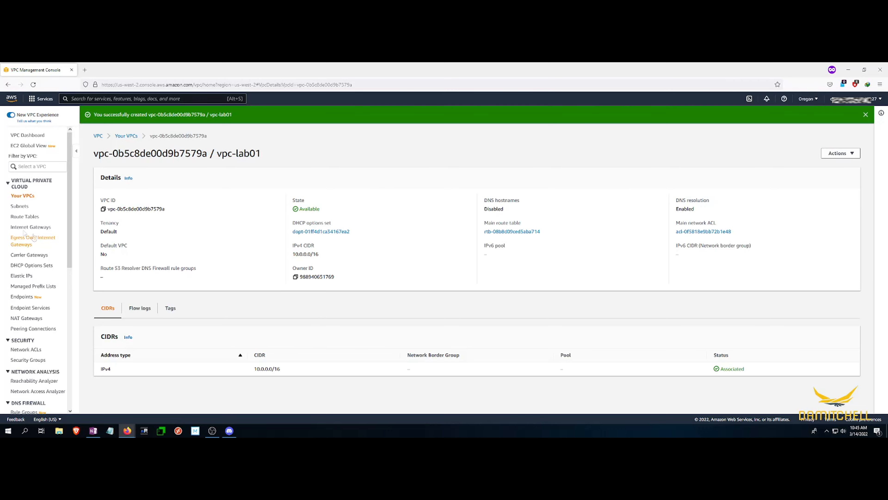
# Compare the IPv4 CIDRs of vpc-lab01 and the default VPC in the list of VPCs
pyautogui.click(128, 136)
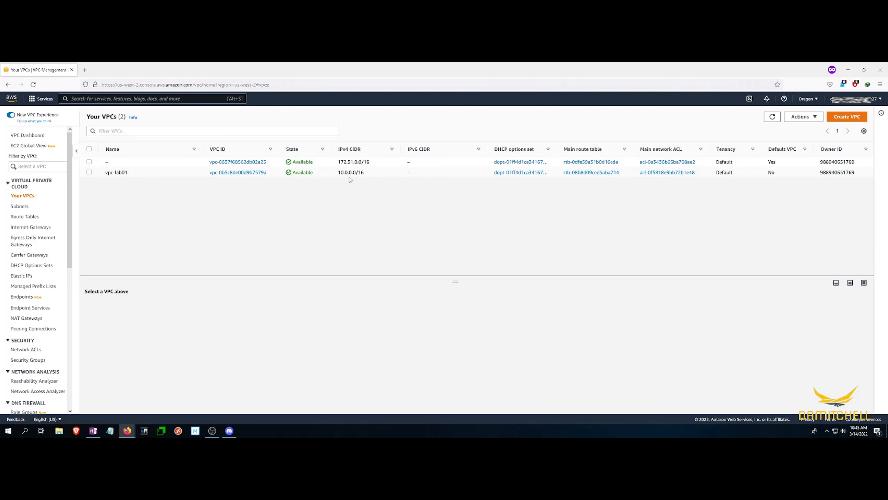
pyautogui.moveTo(337, 172); pyautogui.dragTo(369, 174)
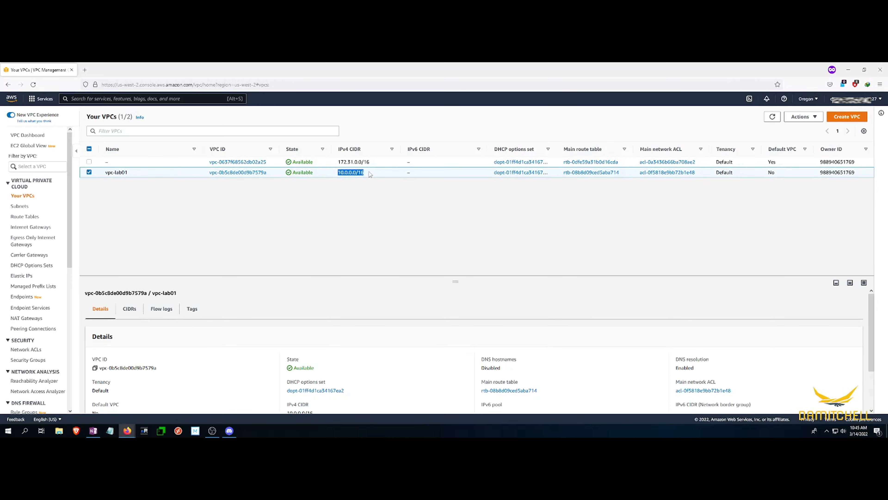
pyautogui.moveTo(337, 162); pyautogui.dragTo(381, 164)
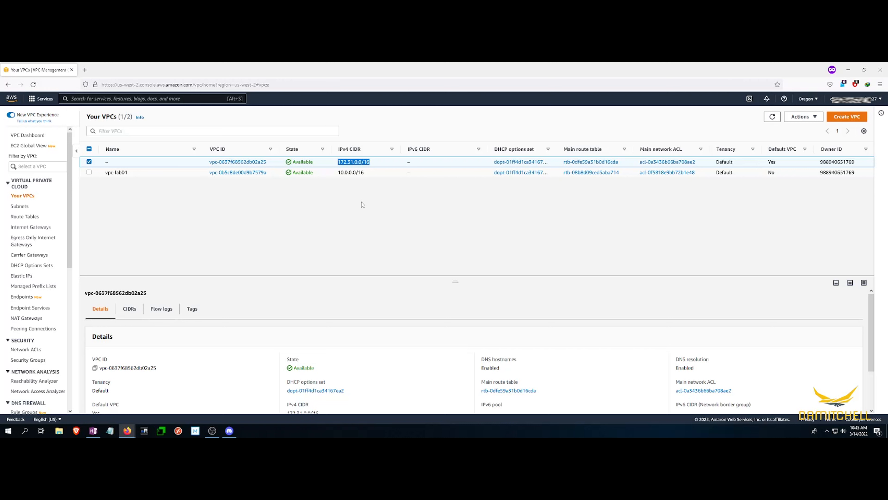
pyautogui.click(362, 205)
# Enable DNS hostnames for vpc-lab01 and save the change
pyautogui.click(89, 162)
pyautogui.click(89, 172)
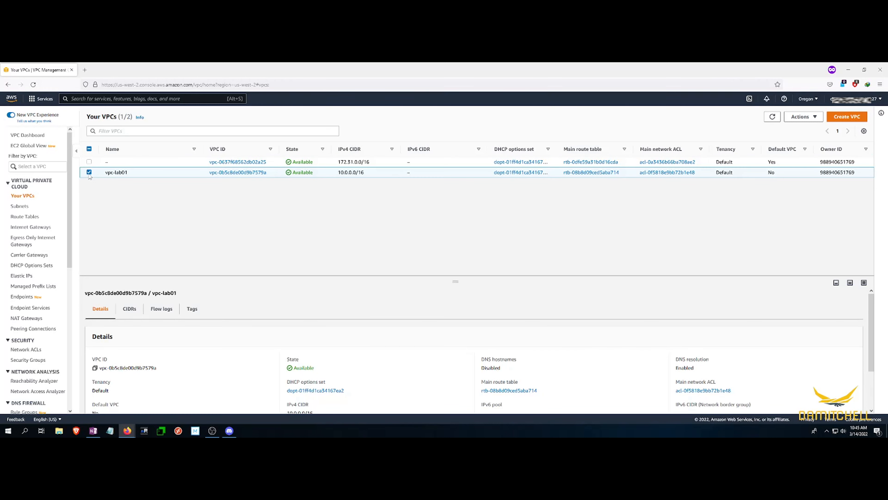
pyautogui.click(801, 118)
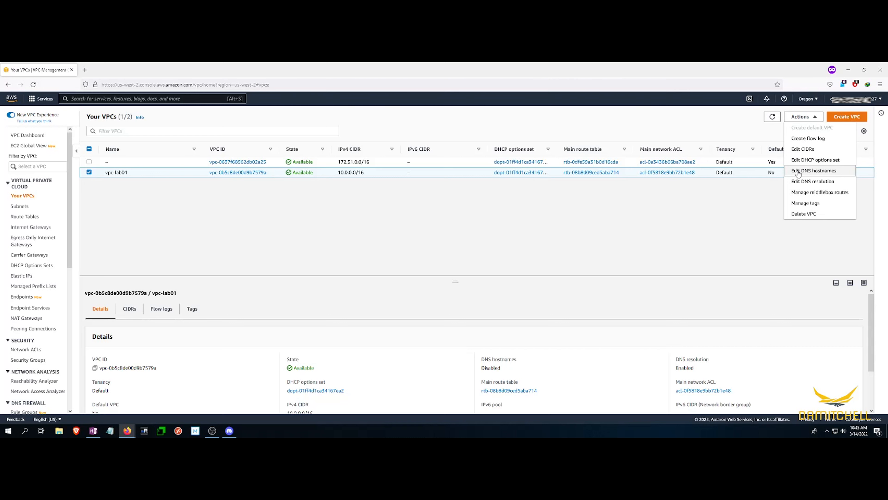
pyautogui.click(810, 171)
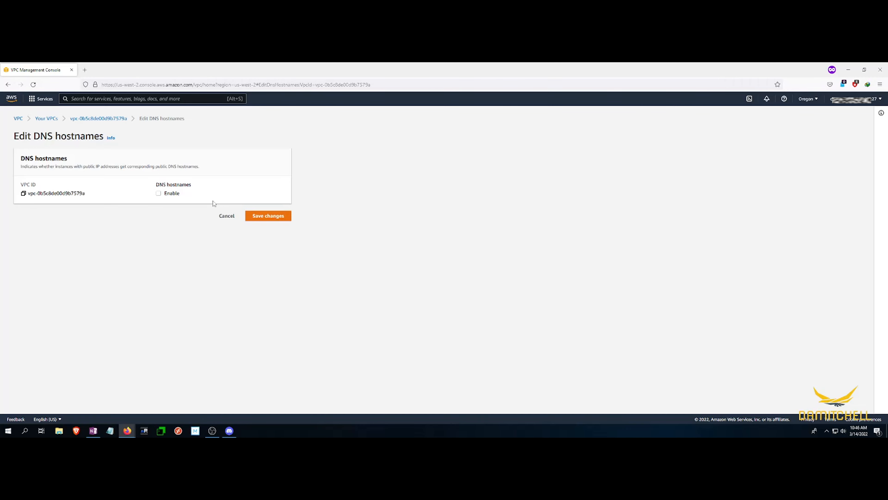
pyautogui.click(159, 195)
pyautogui.click(260, 217)
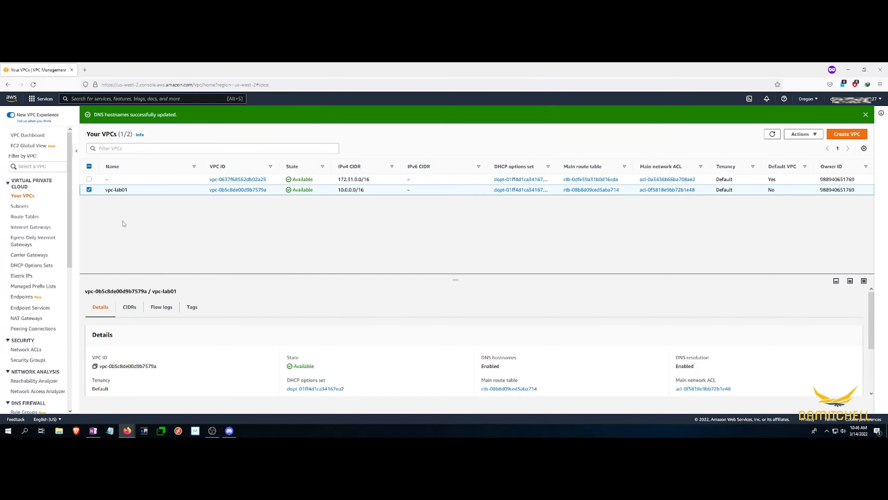
# Start creating a subnet and choose vpc-lab01 as its VPC
pyautogui.click(28, 210)
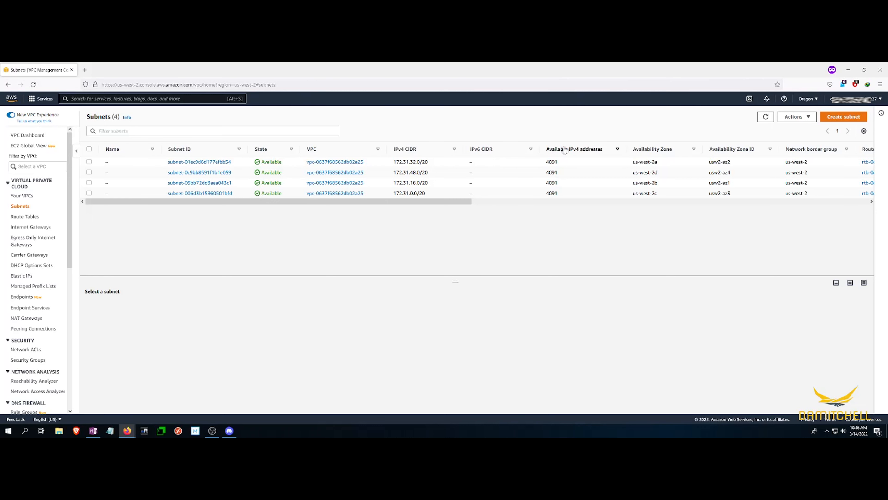
pyautogui.click(844, 117)
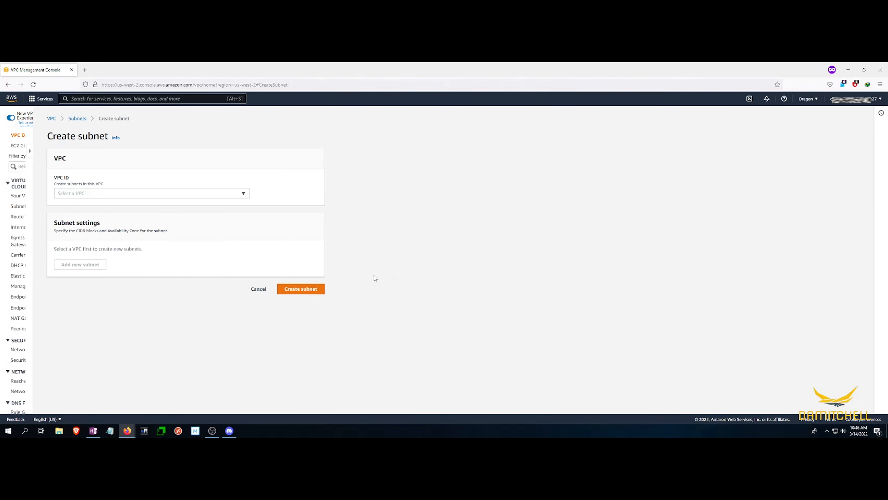
pyautogui.click(93, 192)
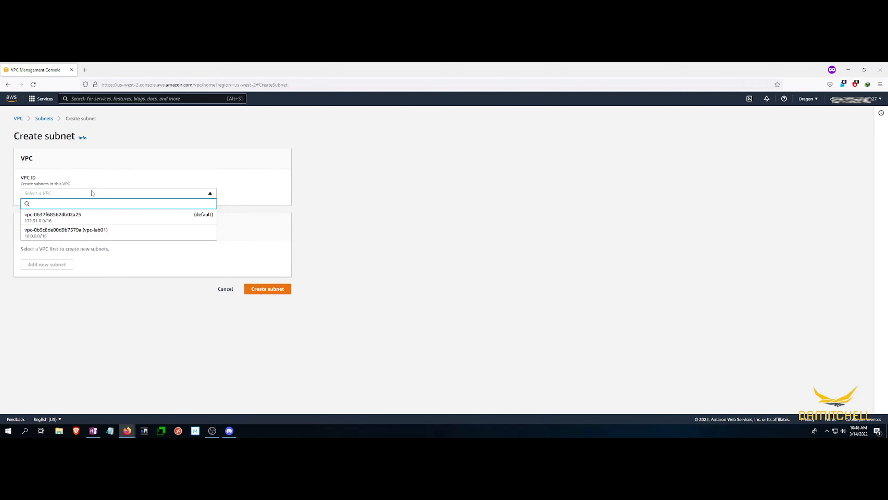
pyautogui.click(89, 233)
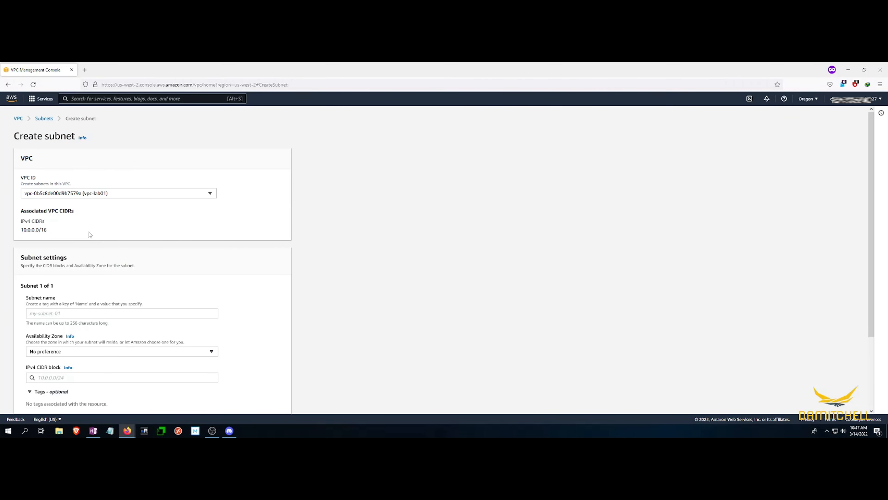
# Name the first subnet sub-lab01 and assign it to Availability Zone US West (Oregon) / us-west-2a
pyautogui.scroll(-5, 162, 296)
pyautogui.click(76, 224)
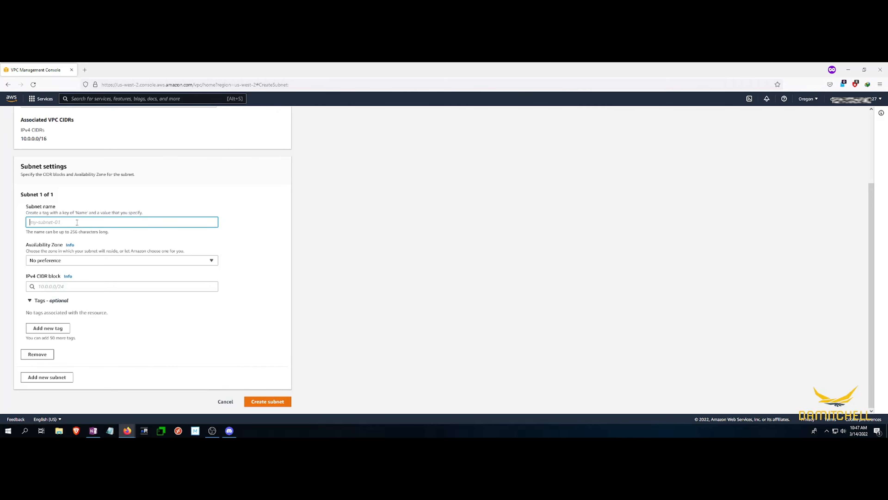
pyautogui.write('sub')
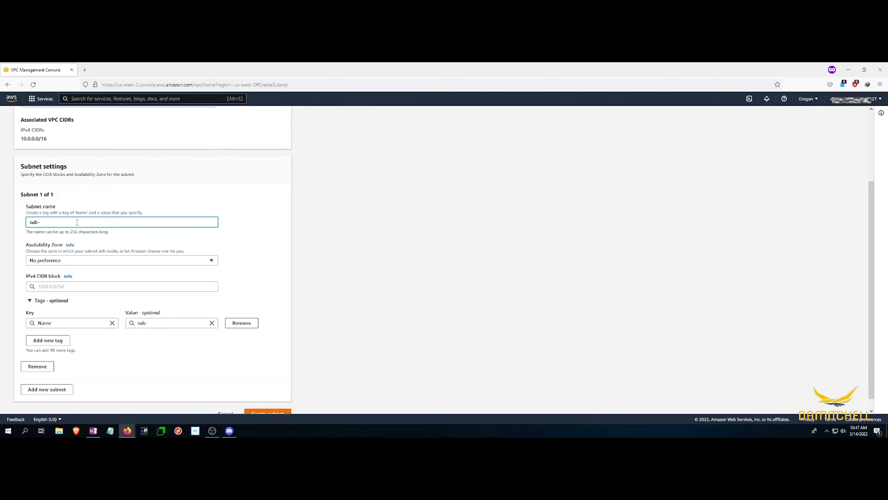
pyautogui.write('-lab01')
pyautogui.click(82, 263)
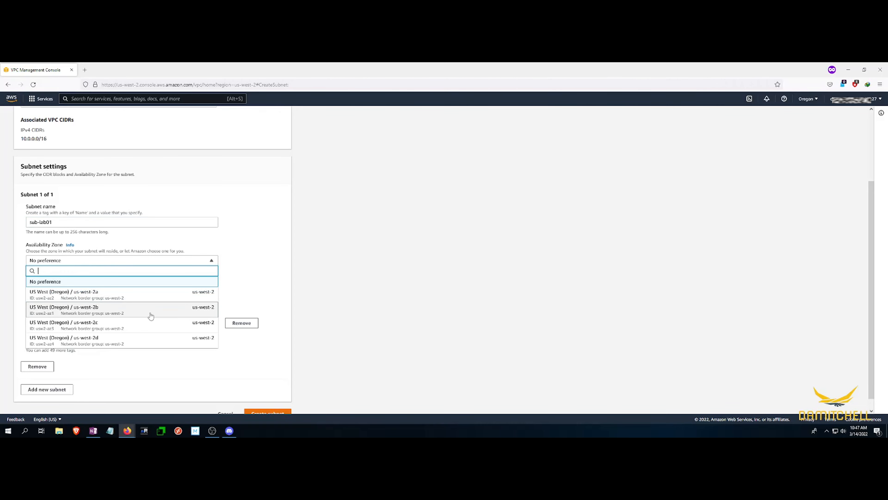
pyautogui.click(98, 298)
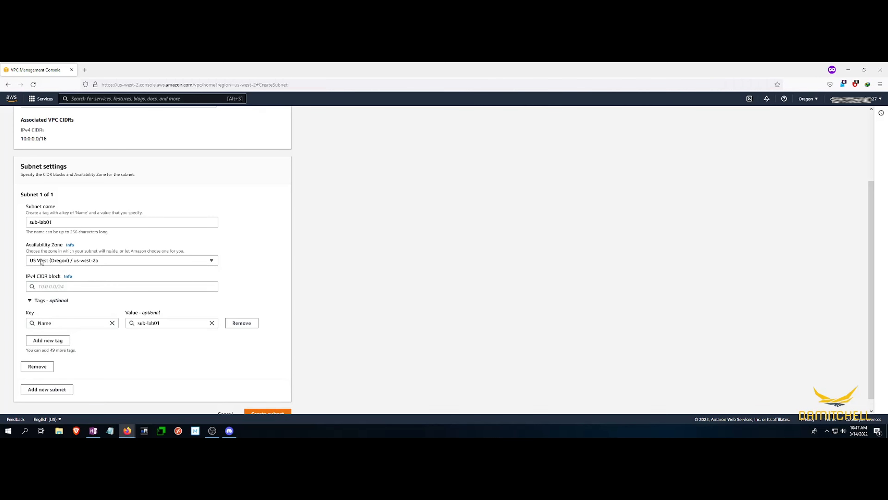
# Set the sub-lab01 subnet's IPv4 CIDR block to 10.0.1.0/24, checking it against the VPC's associated CIDR
pyautogui.click(77, 287)
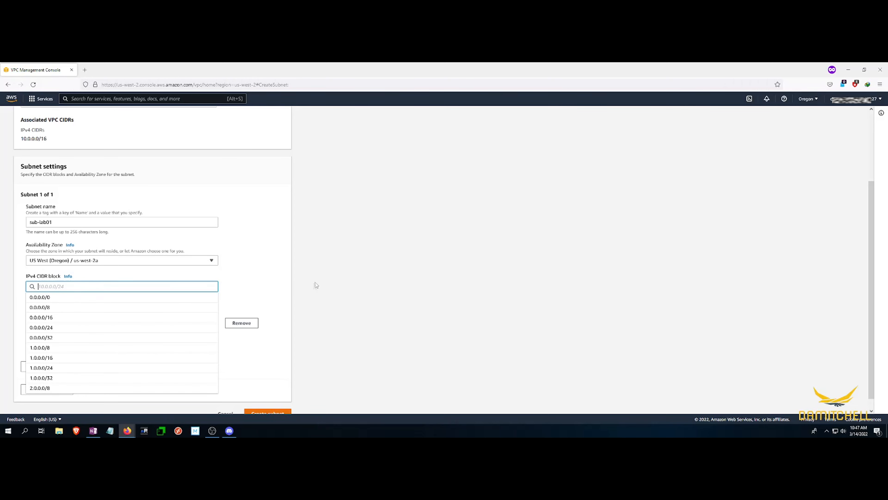
pyautogui.click(345, 284)
pyautogui.click(80, 286)
pyautogui.click(27, 279)
pyautogui.moveTo(20, 139); pyautogui.dragTo(60, 138)
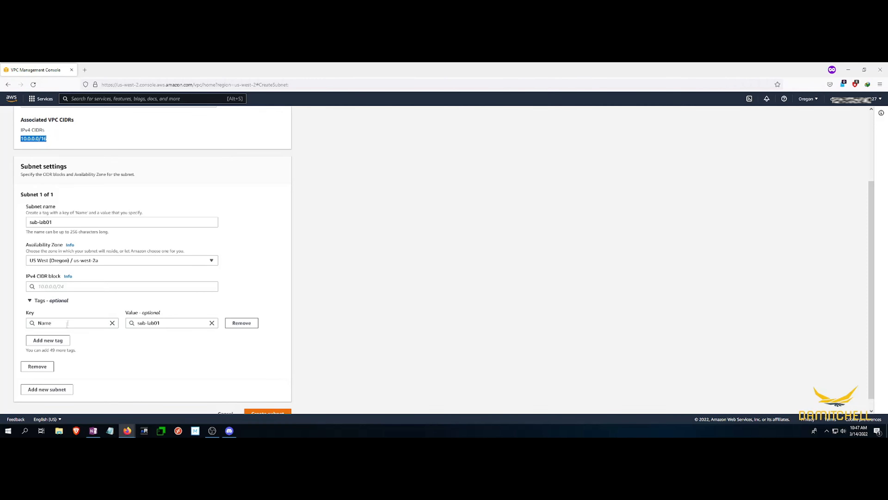
pyautogui.click(47, 288)
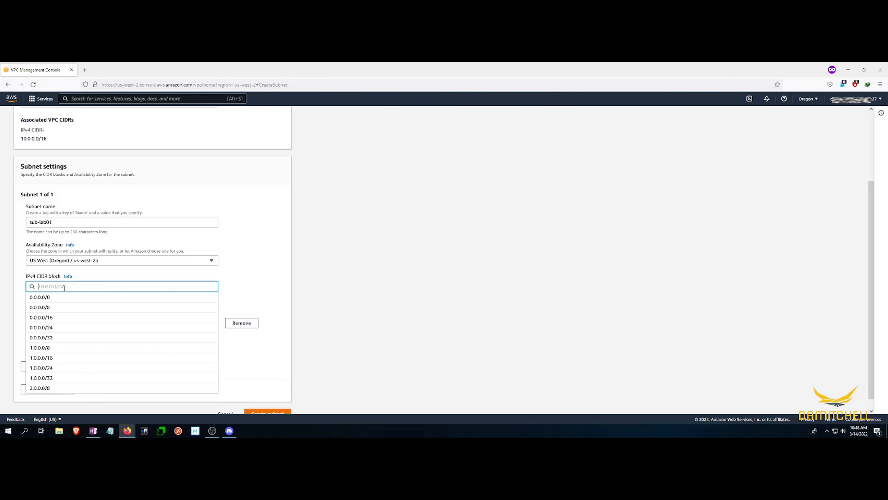
pyautogui.write('10.0')
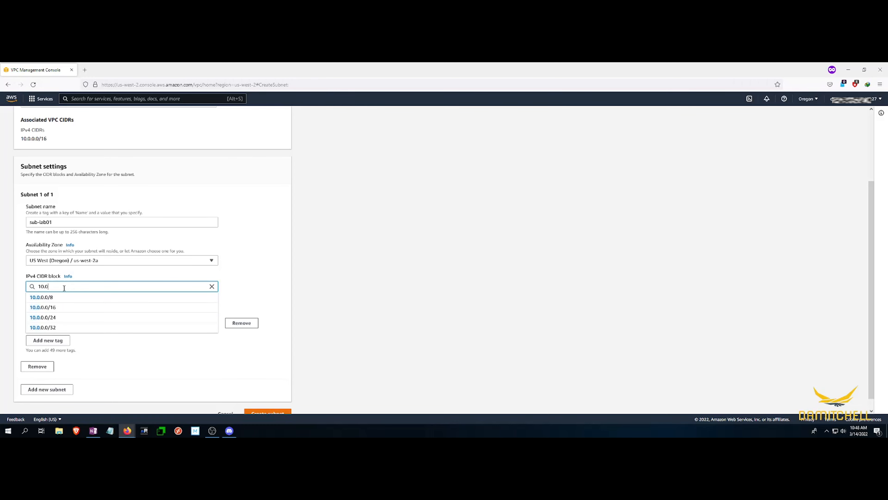
pyautogui.write('.1.0')
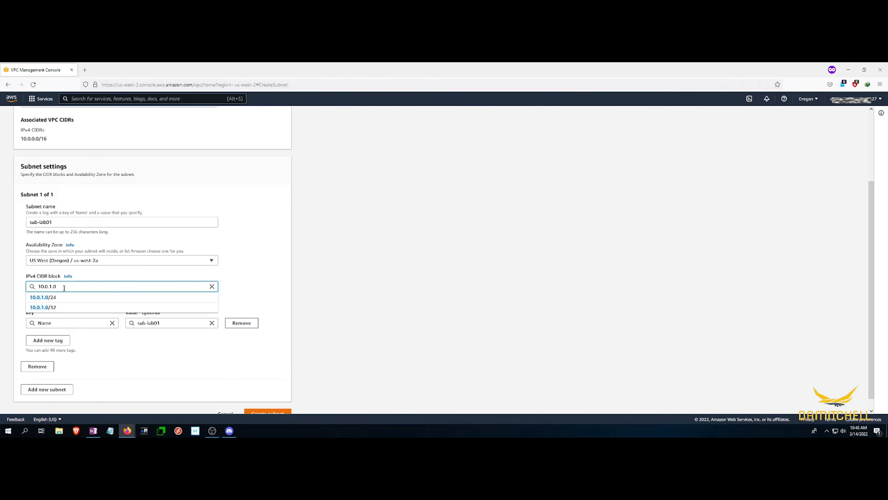
pyautogui.click(60, 296)
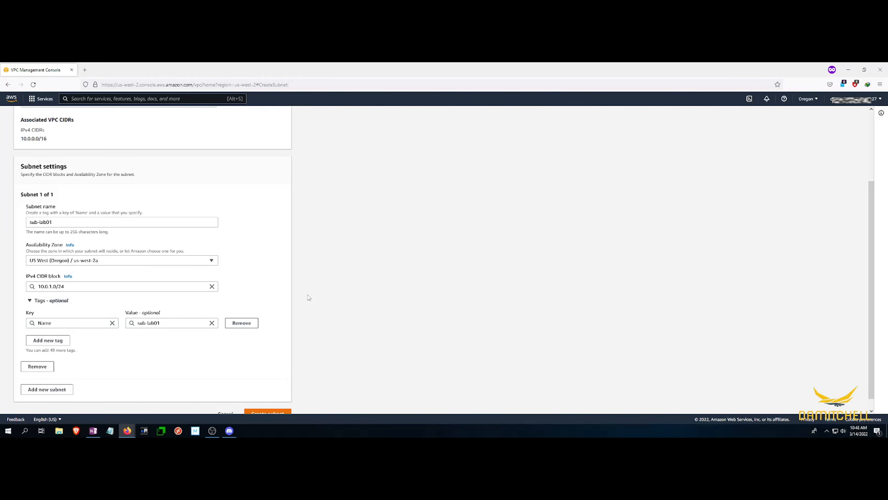
# Review the sub-lab01 settings and add a second subnet to the creation form
pyautogui.scroll(-1, 309, 298)
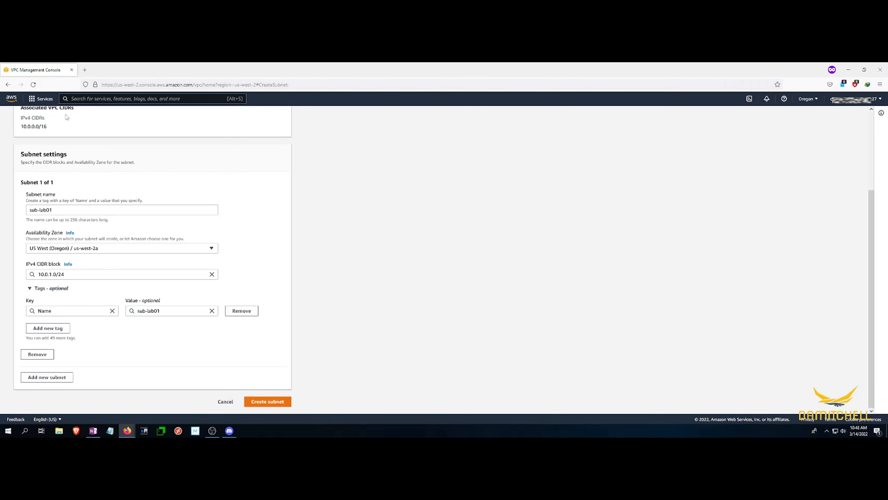
pyautogui.scroll(1, 91, 322)
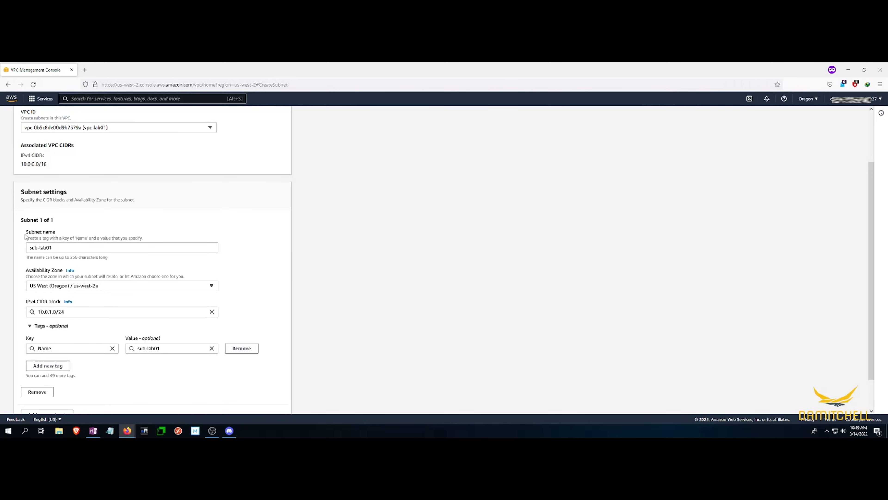
pyautogui.scroll(-1, 312, 299)
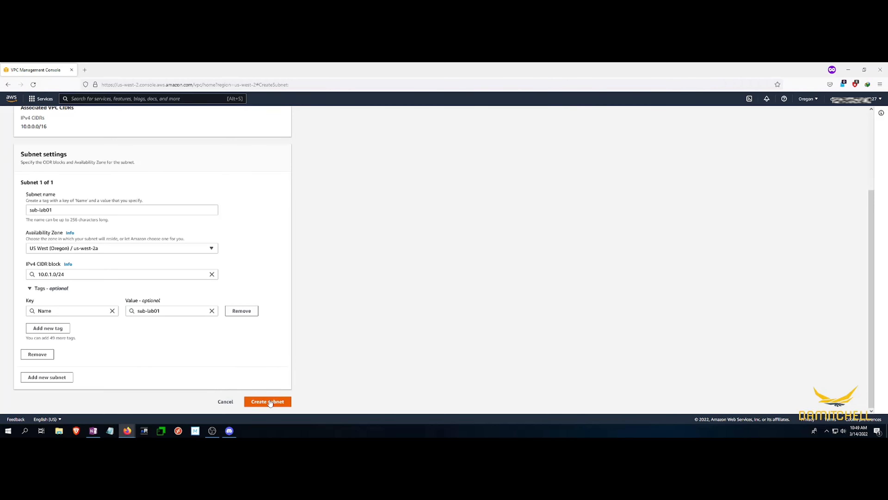
pyautogui.click(55, 379)
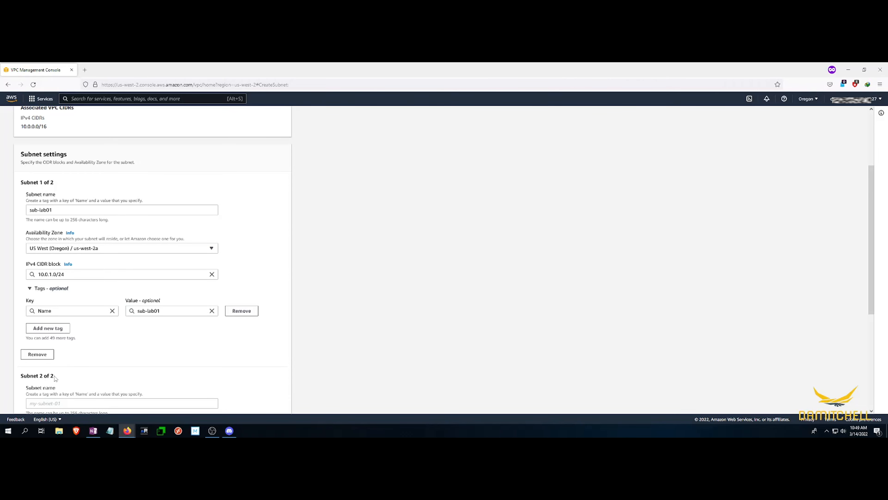
pyautogui.scroll(-4, 394, 371)
pyautogui.scroll(1, 342, 357)
# Name the second subnet sub-lab02, reusing the first subnet's name, and assign it to Availability Zone US West (Oregon) / us-west-2b
pyautogui.click(55, 289)
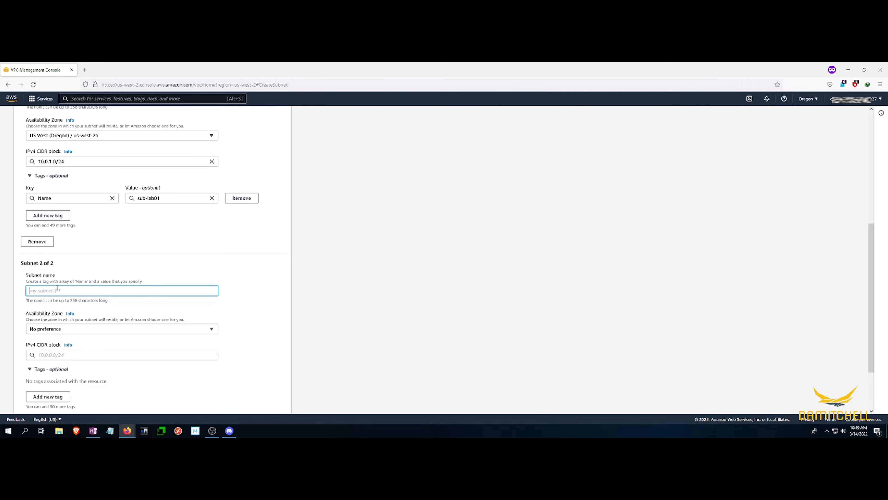
pyautogui.scroll(4, 80, 261)
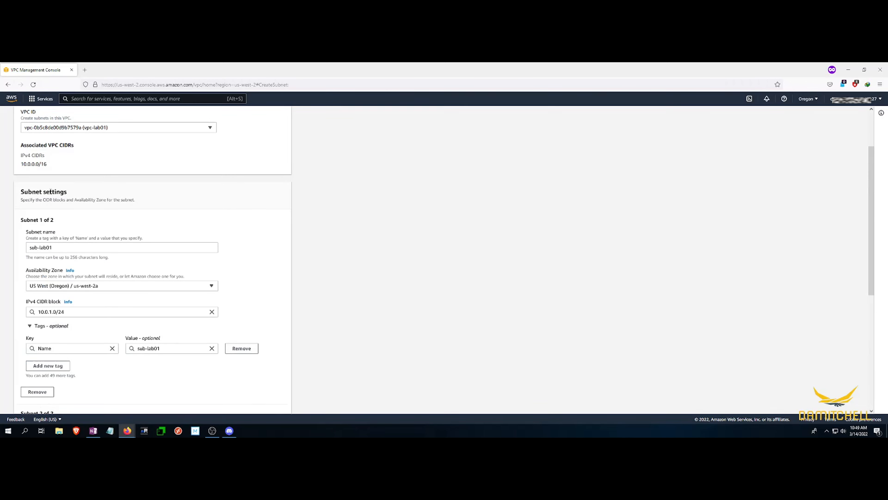
pyautogui.tripleClick(66, 250)
pyautogui.hotkey('ctrl', 'c')
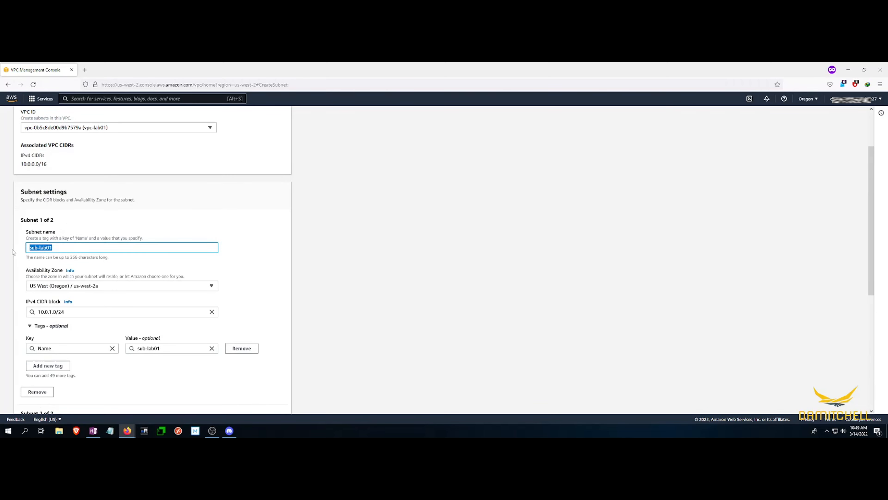
pyautogui.scroll(-6, 65, 247)
pyautogui.click(53, 224)
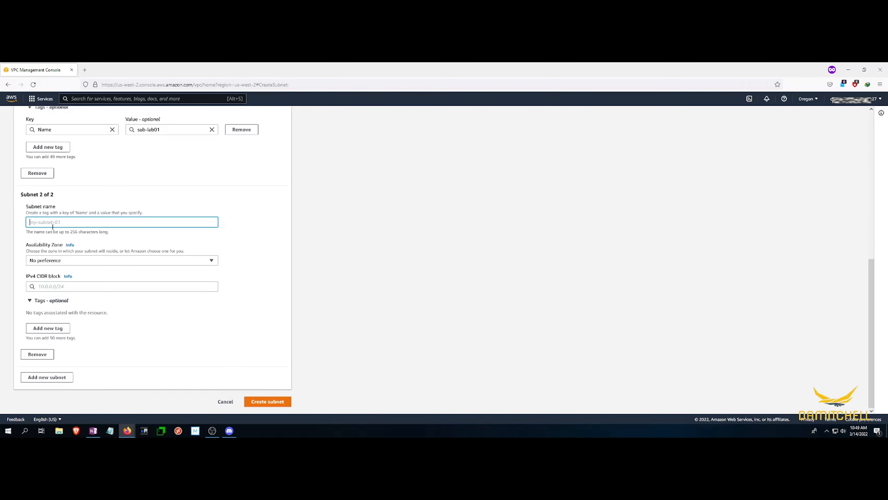
pyautogui.hotkey('ctrl', 'v')
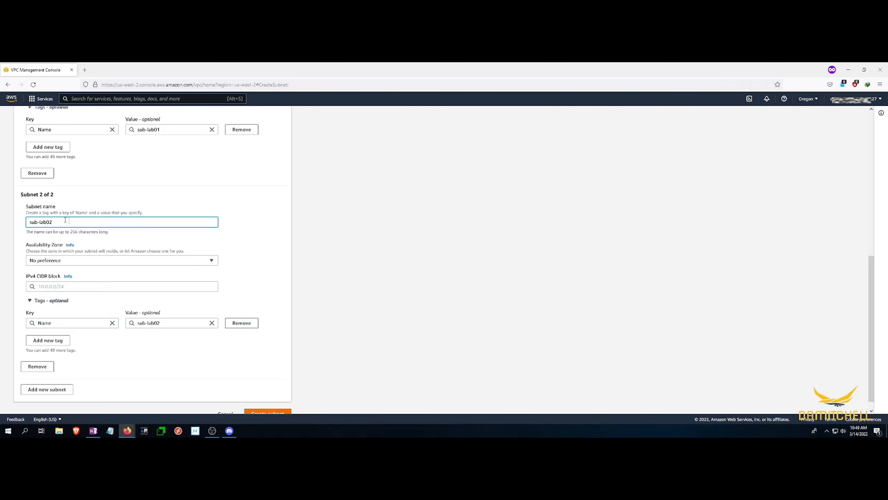
pyautogui.click(69, 261)
pyautogui.click(78, 304)
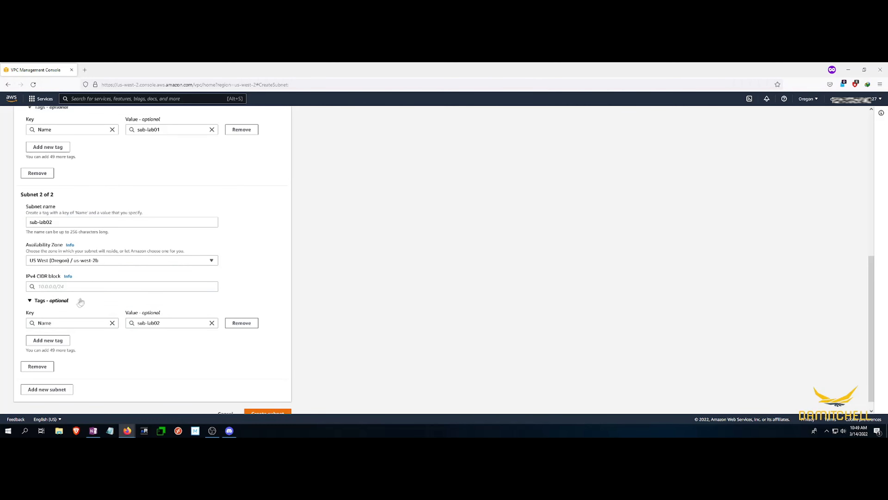
# Set the second subnet's IPv4 CIDR block to 10.0.2.0/24
pyautogui.click(78, 283)
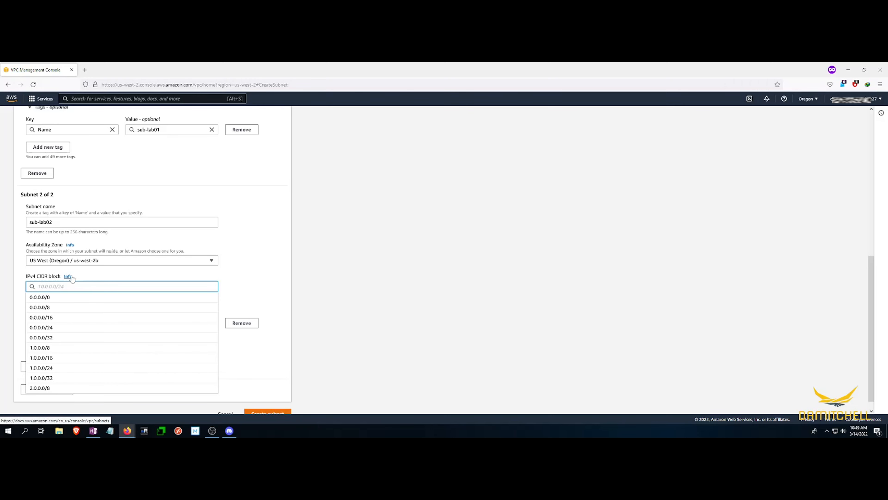
pyautogui.write('10.0')
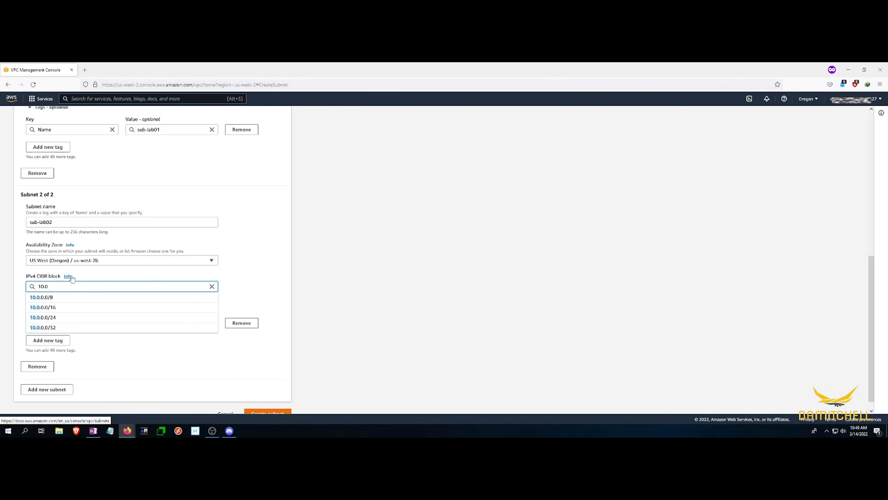
pyautogui.write('.2')
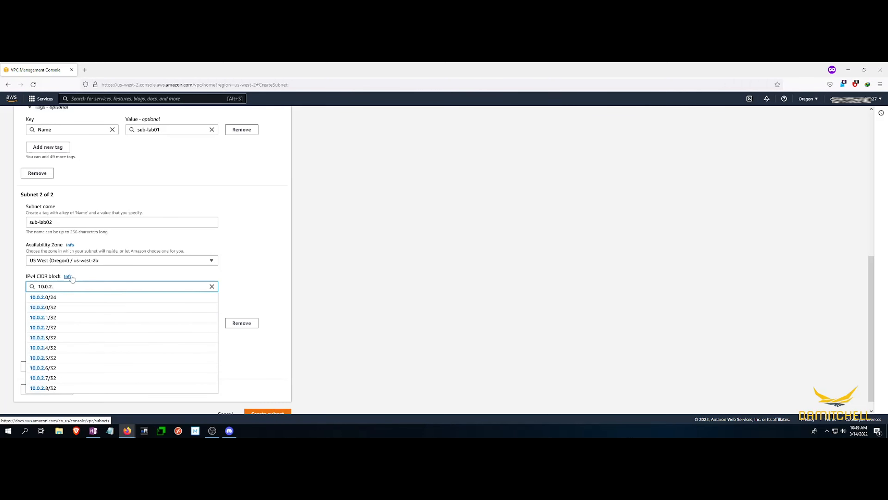
pyautogui.write('.0/24')
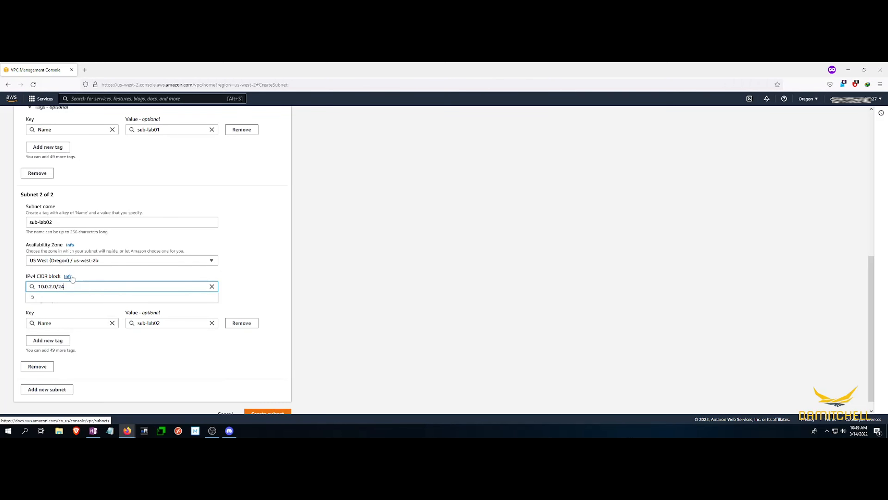
pyautogui.click(122, 297)
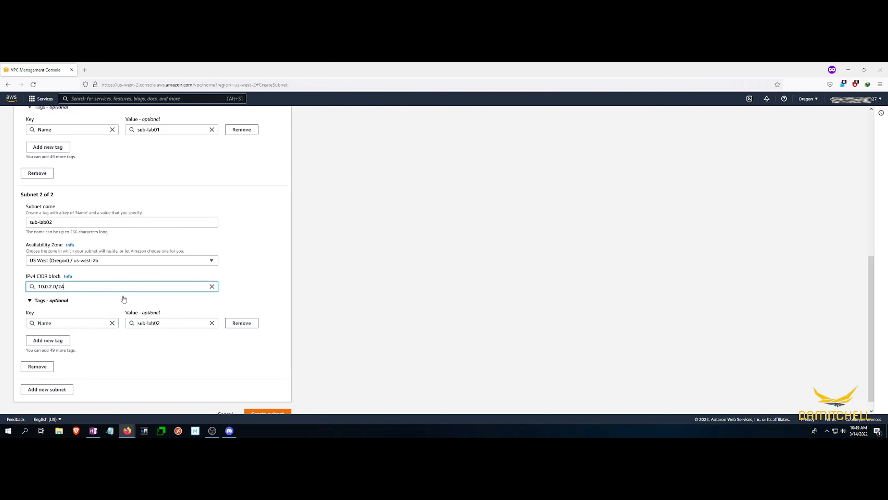
pyautogui.click(377, 297)
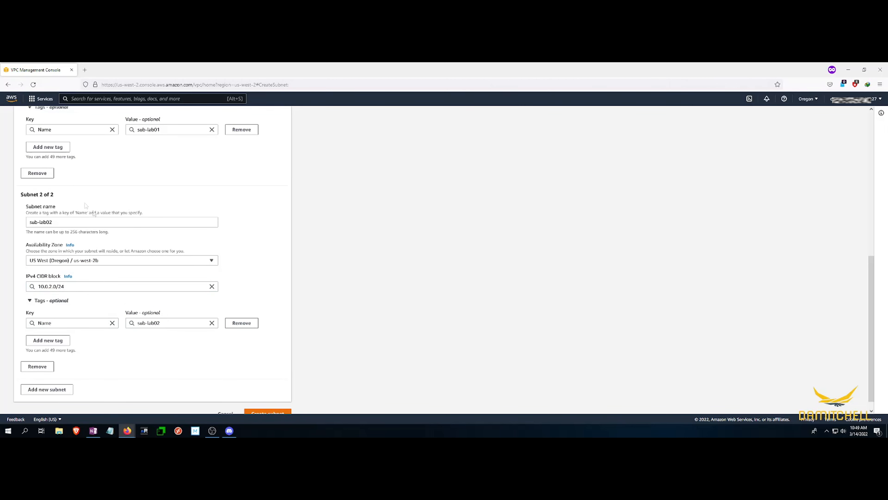
# Rename the second subnet sub2-lab01 and the first subnet sub1-lab01
pyautogui.scroll(3, 105, 205)
pyautogui.scroll(-2, 68, 222)
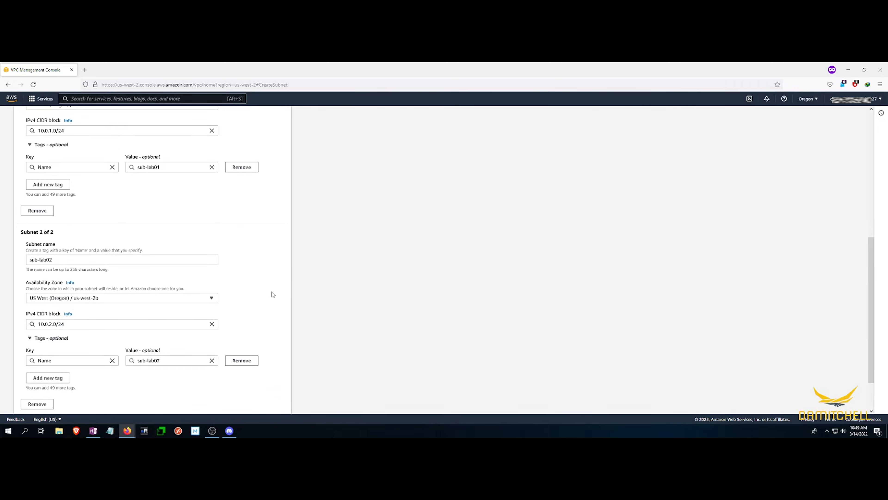
pyautogui.click(55, 258)
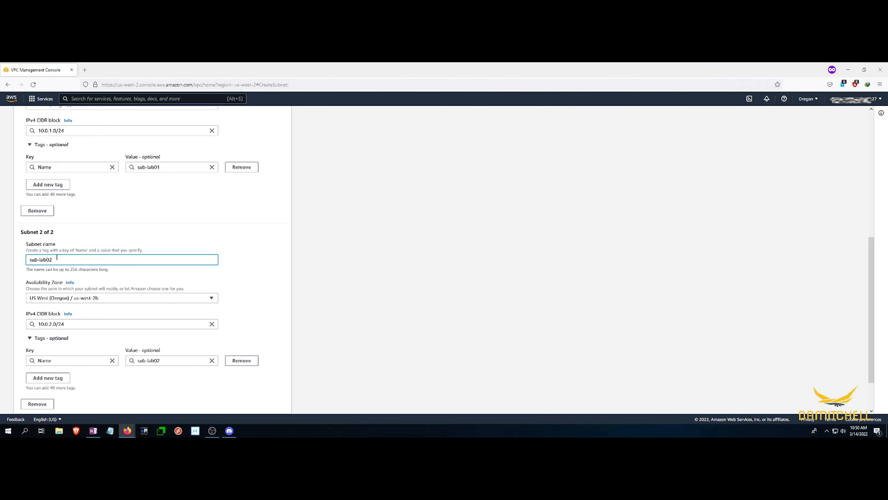
pyautogui.click(37, 259)
pyautogui.write('2')
pyautogui.scroll(3, 89, 249)
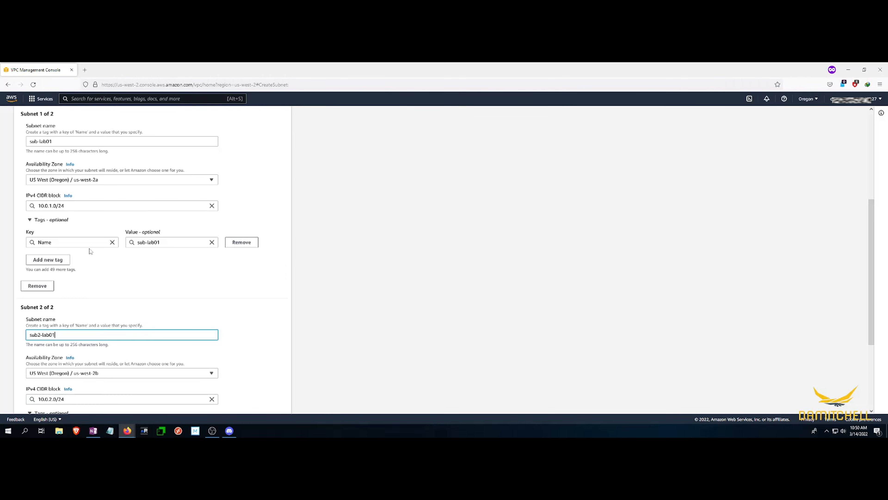
pyautogui.click(37, 179)
pyautogui.write('1')
pyautogui.click(492, 309)
# Review the names, Availability Zones and CIDR blocks of both subnets, and create them
pyautogui.scroll(-3, 480, 295)
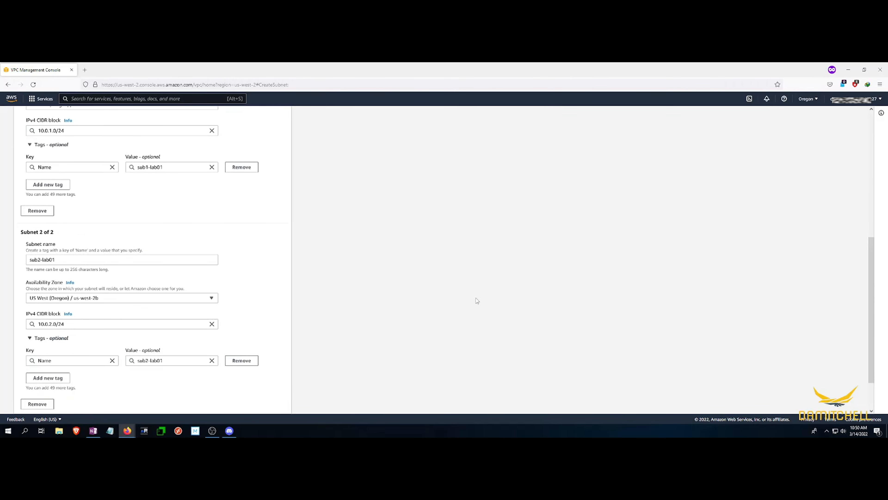
pyautogui.scroll(1, 477, 299)
pyautogui.scroll(2, 478, 300)
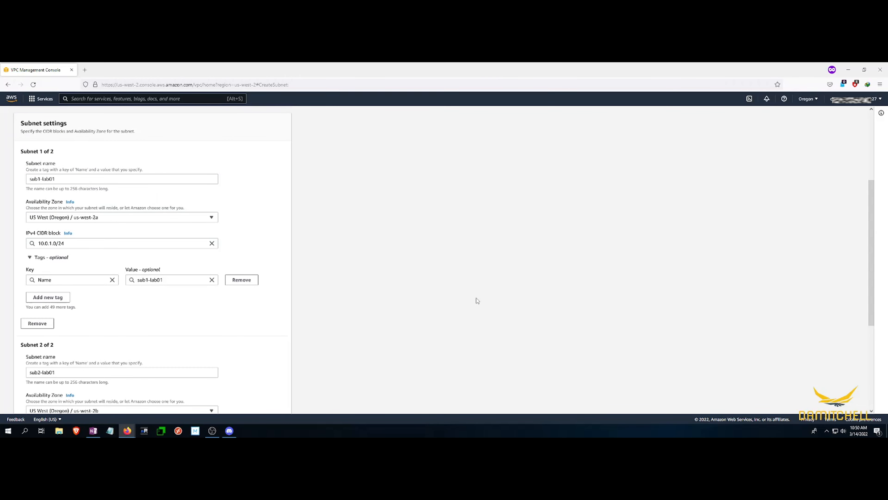
pyautogui.scroll(-4, 477, 300)
pyautogui.scroll(3, 463, 302)
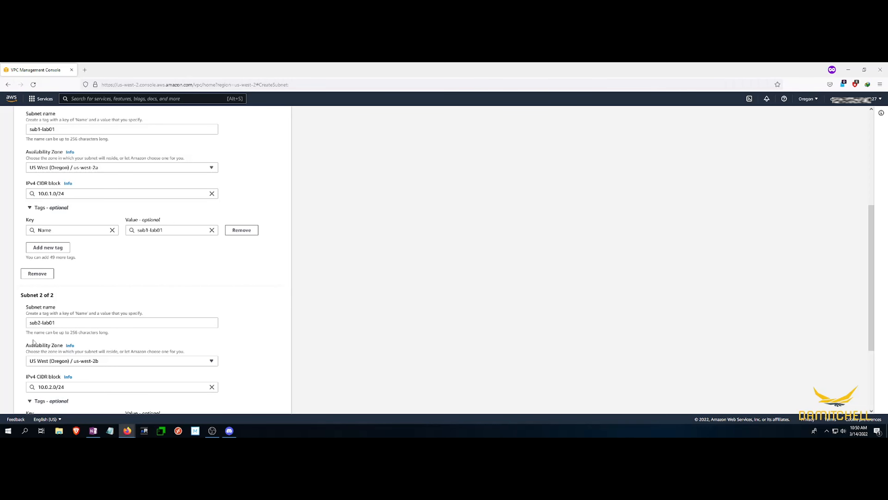
pyautogui.scroll(-3, 281, 341)
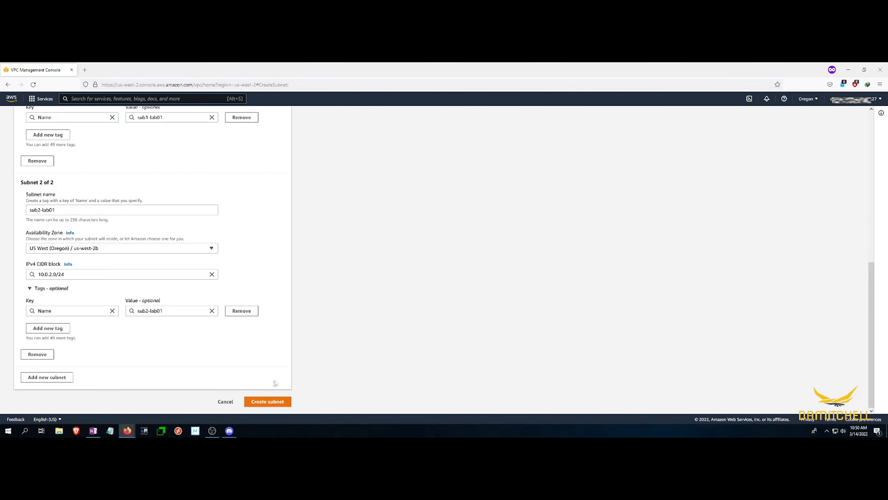
pyautogui.click(265, 402)
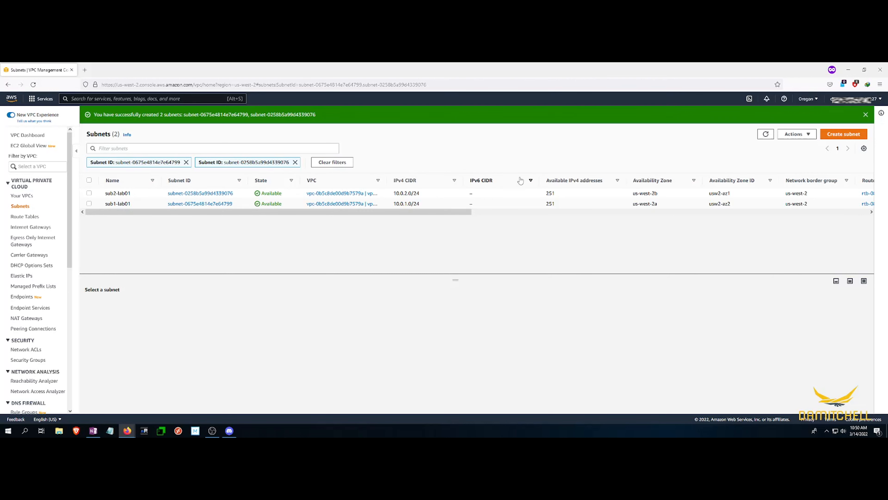
# List all subnets sorted by name, and enable auto-assign public IPv4 address in the sub1-lab01 subnet's settings
pyautogui.click(22, 206)
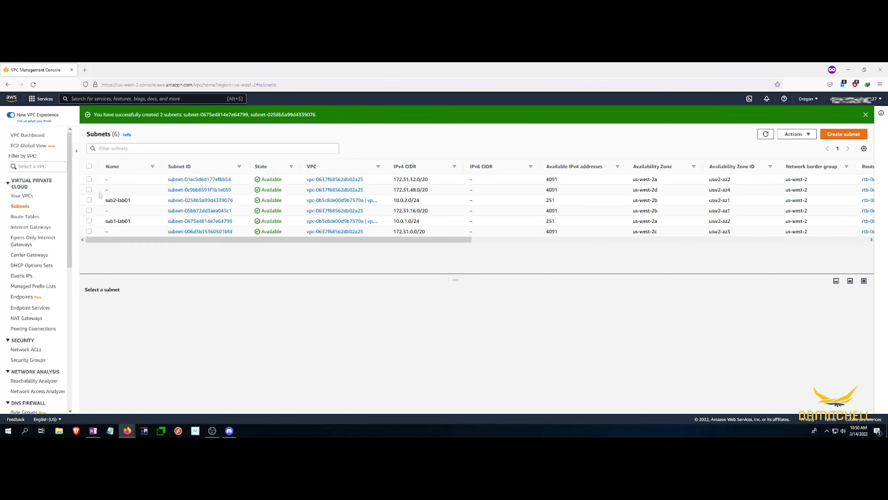
pyautogui.click(120, 170)
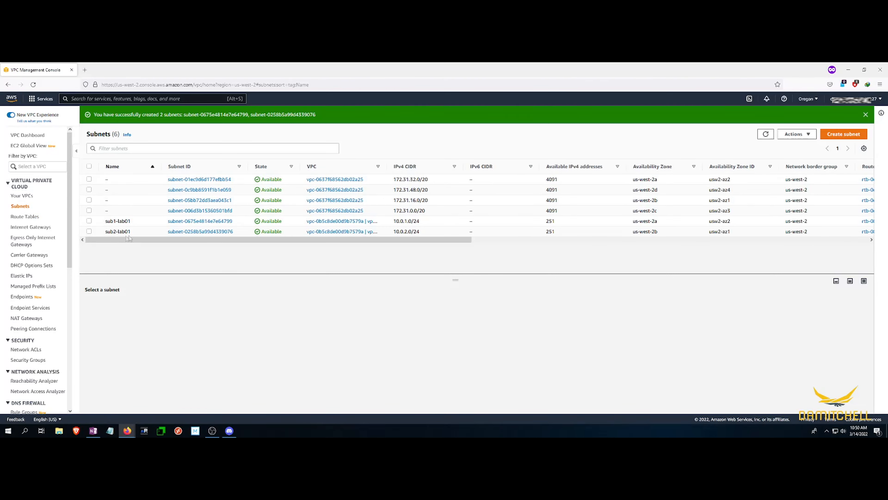
pyautogui.click(89, 221)
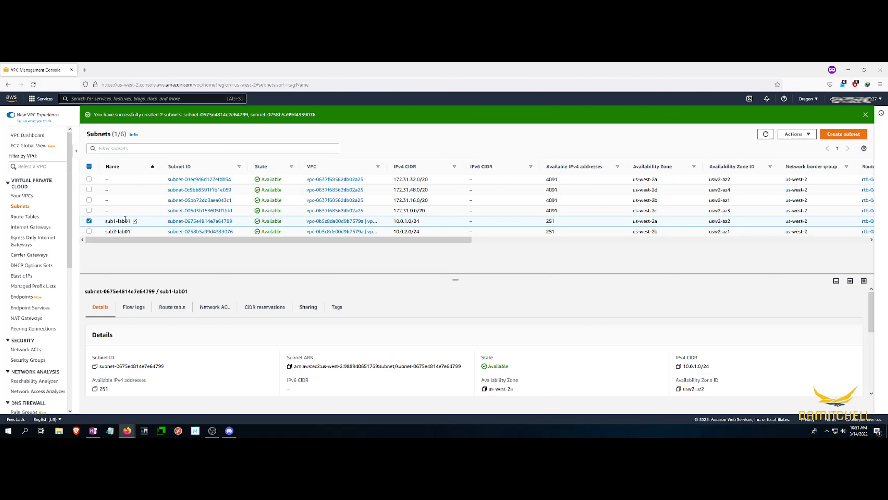
pyautogui.click(803, 133)
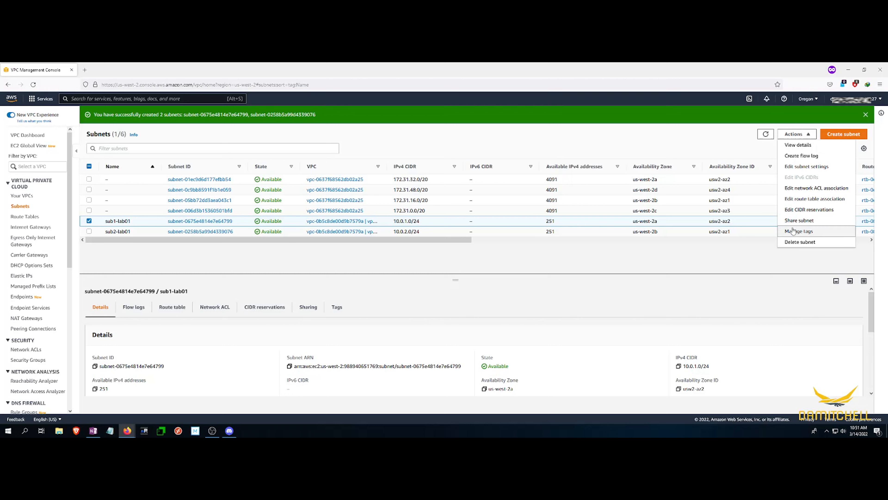
pyautogui.click(806, 167)
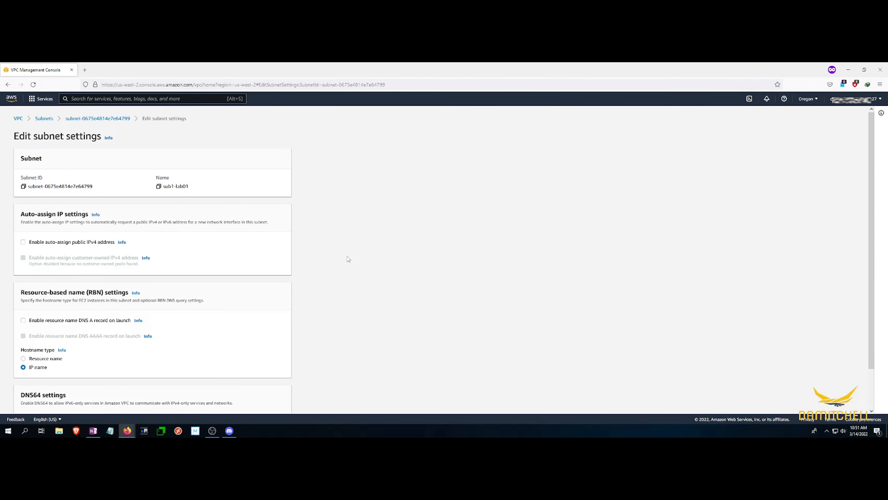
pyautogui.scroll(-1, 348, 258)
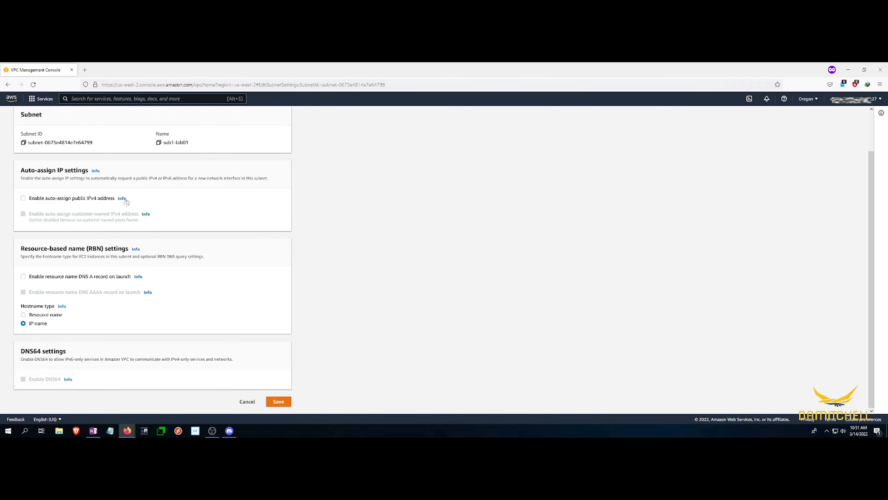
pyautogui.click(23, 197)
pyautogui.scroll(2, 356, 262)
pyautogui.scroll(-2, 353, 270)
pyautogui.scroll(2, 356, 305)
pyautogui.scroll(-2, 356, 306)
pyautogui.click(279, 401)
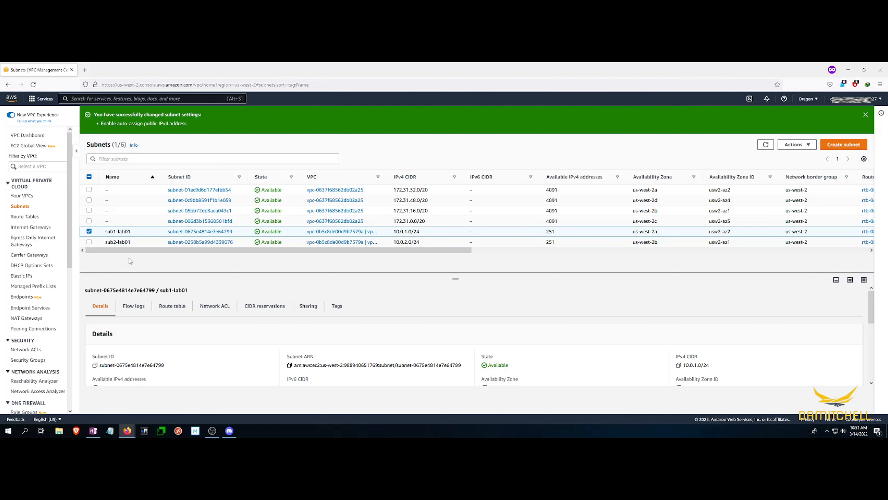
# Enable auto-assign public IPv4 address in the sub2-lab01 subnet's settings, with only that subnet selected
pyautogui.click(90, 232)
pyautogui.click(89, 241)
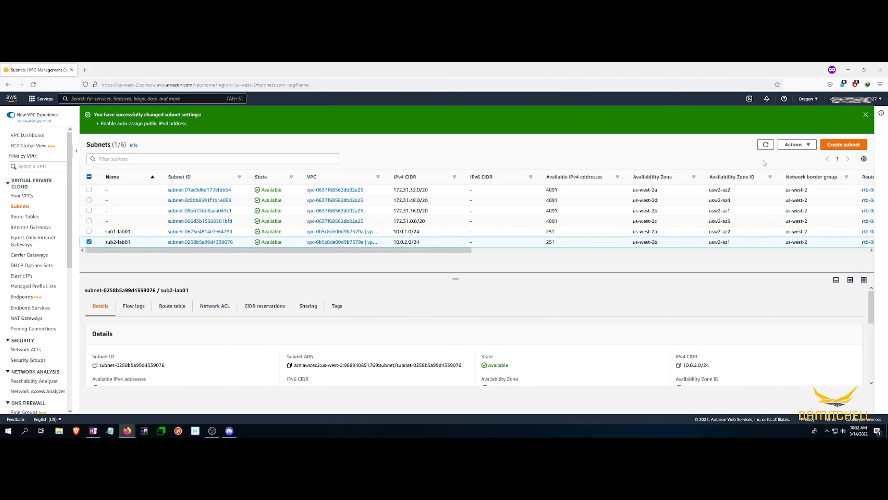
pyautogui.click(801, 147)
pyautogui.click(806, 176)
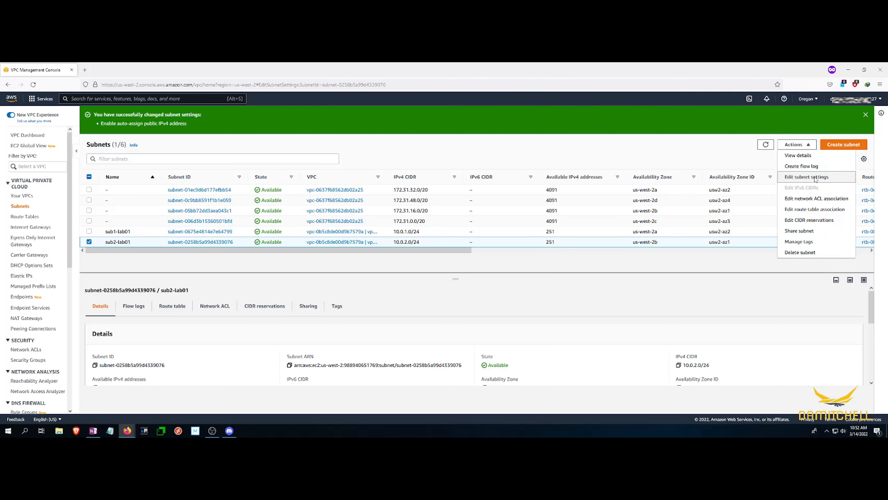
pyautogui.click(23, 242)
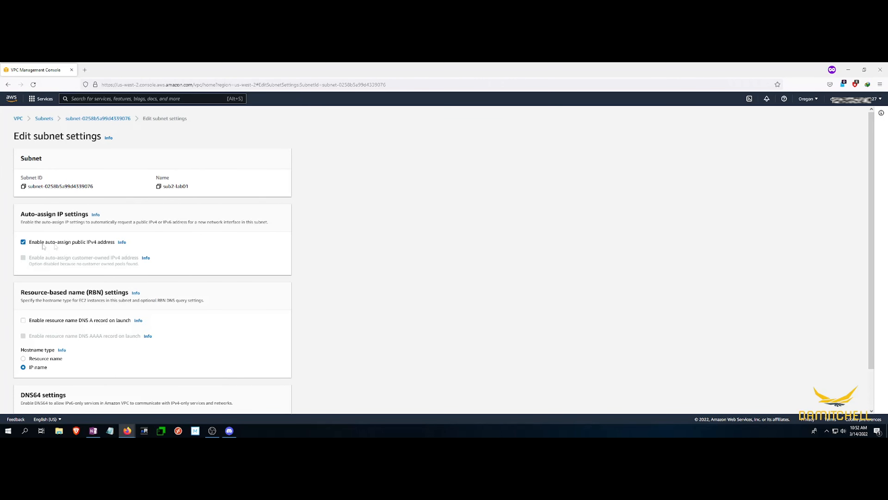
pyautogui.scroll(-2, 444, 264)
pyautogui.click(278, 402)
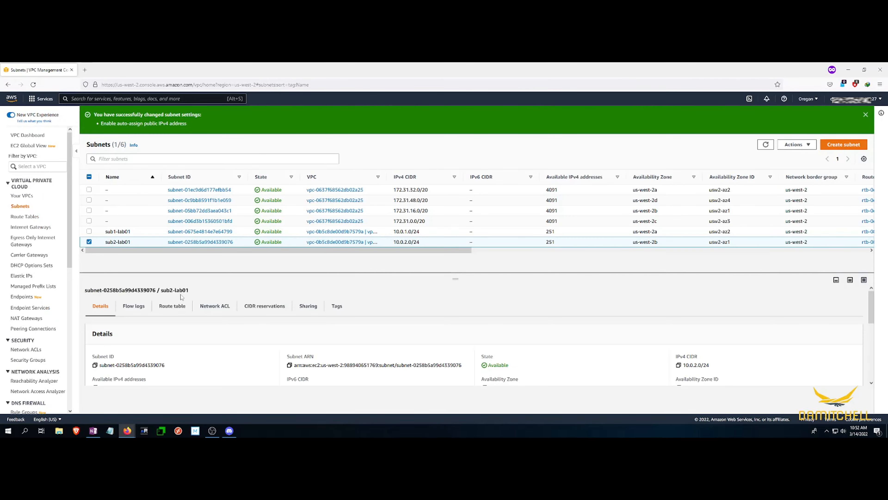
# Create an internet gateway with the name tag intgw-lab1
pyautogui.click(28, 218)
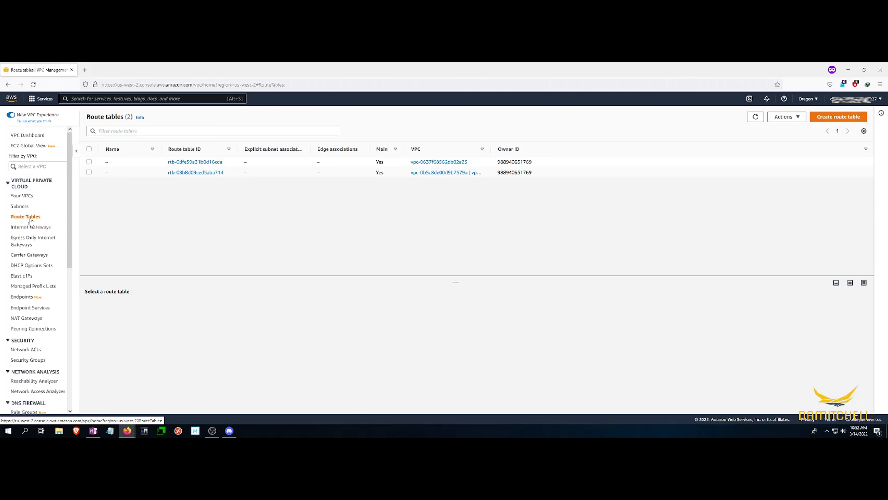
pyautogui.click(26, 230)
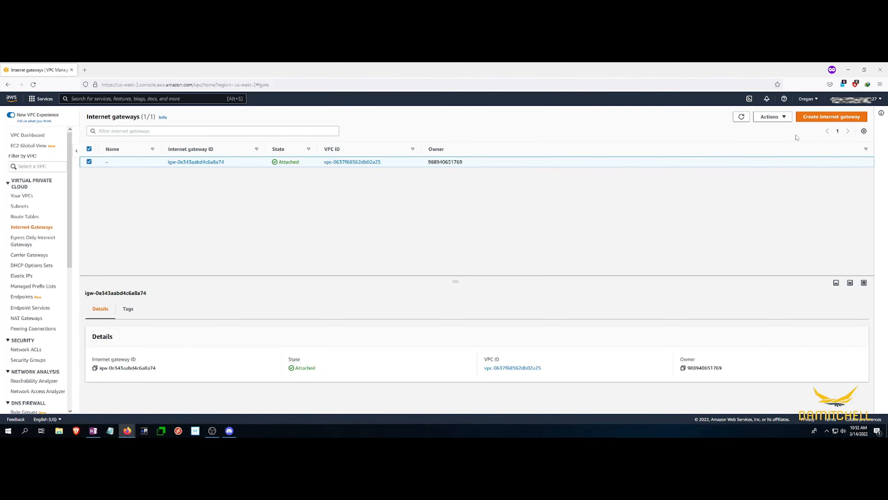
pyautogui.click(807, 120)
pyautogui.click(54, 213)
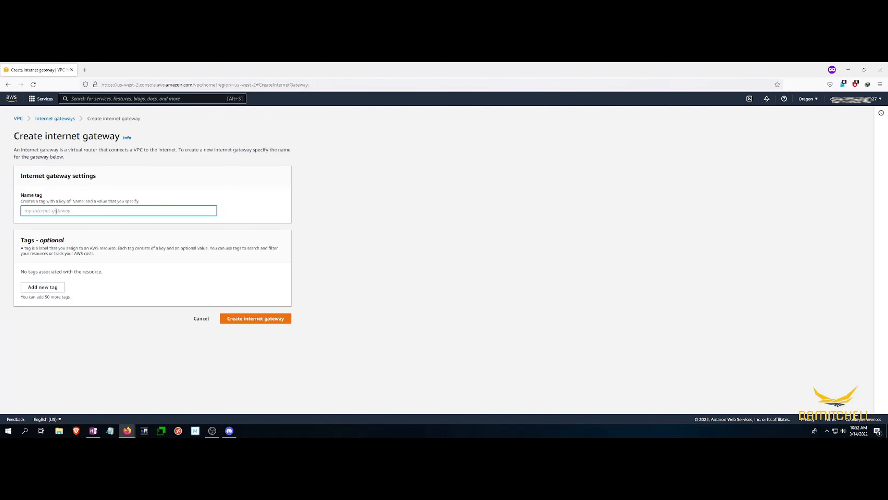
pyautogui.write('gw')
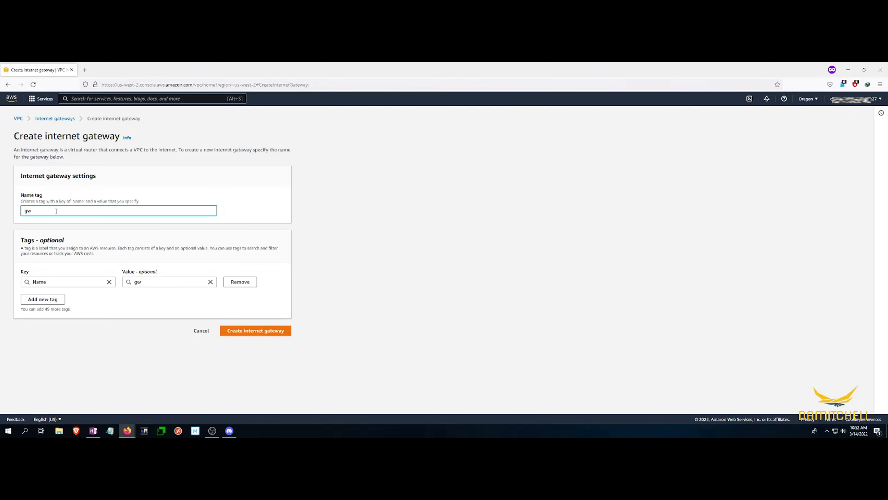
pyautogui.press('BackSpace')
pyautogui.press('BackSpace')
pyautogui.write('in')
pyautogui.click(69, 351)
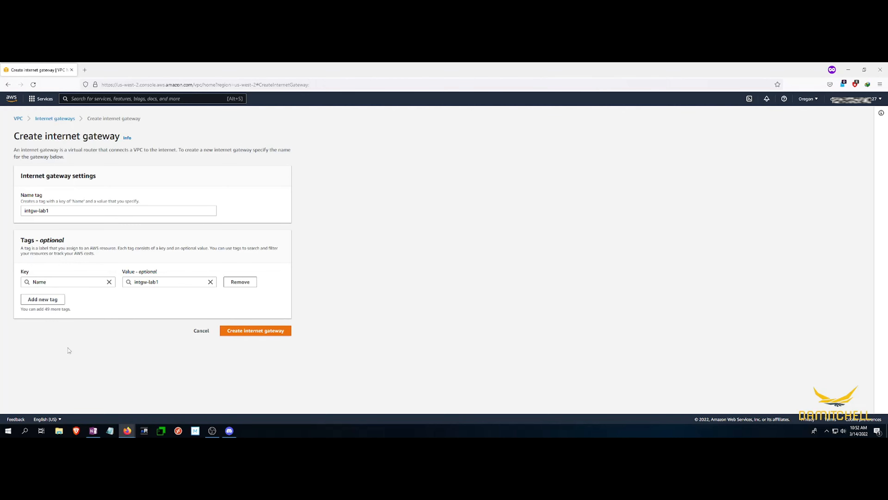
pyautogui.click(271, 331)
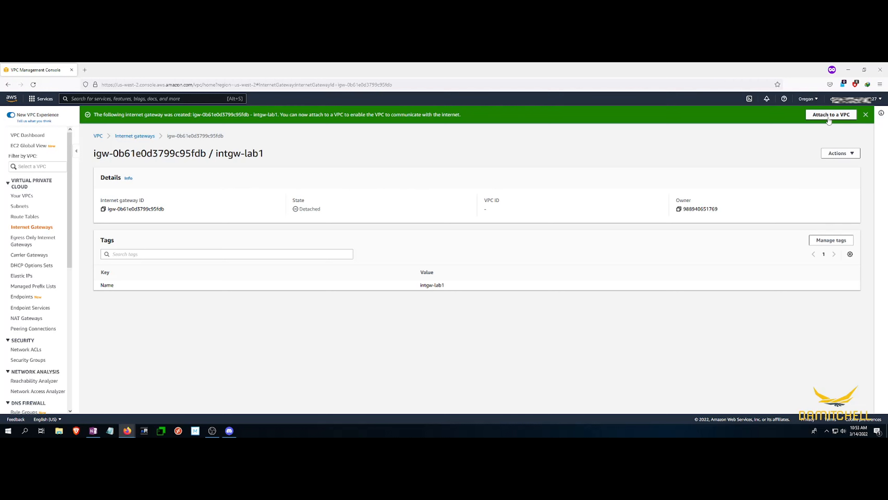
# Attach the internet gateway intgw-lab1 to the VPC vpc-lab01
pyautogui.click(835, 154)
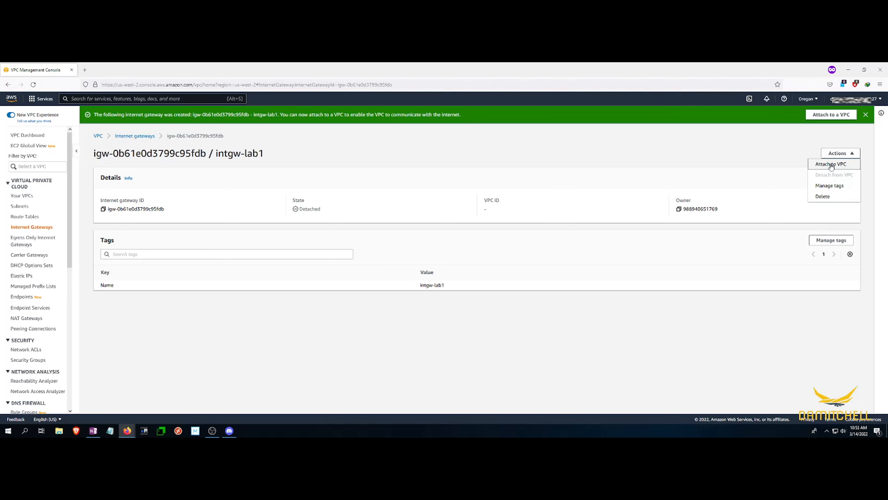
pyautogui.click(831, 115)
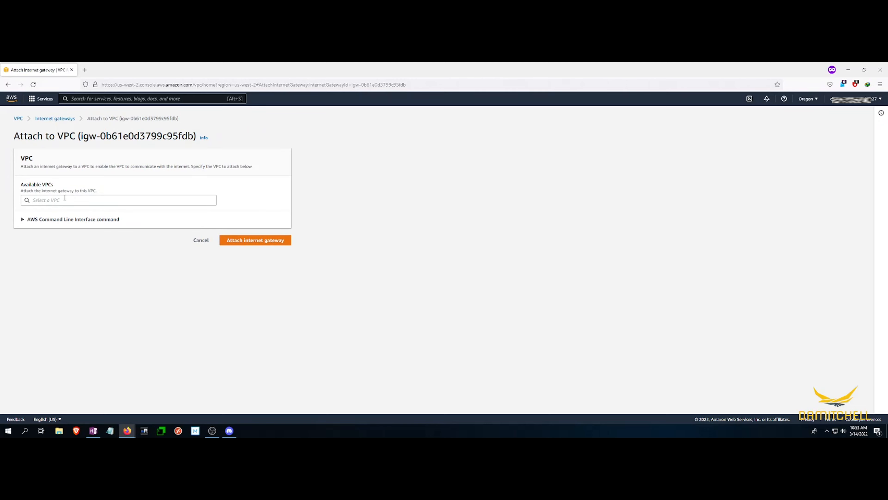
pyautogui.click(32, 220)
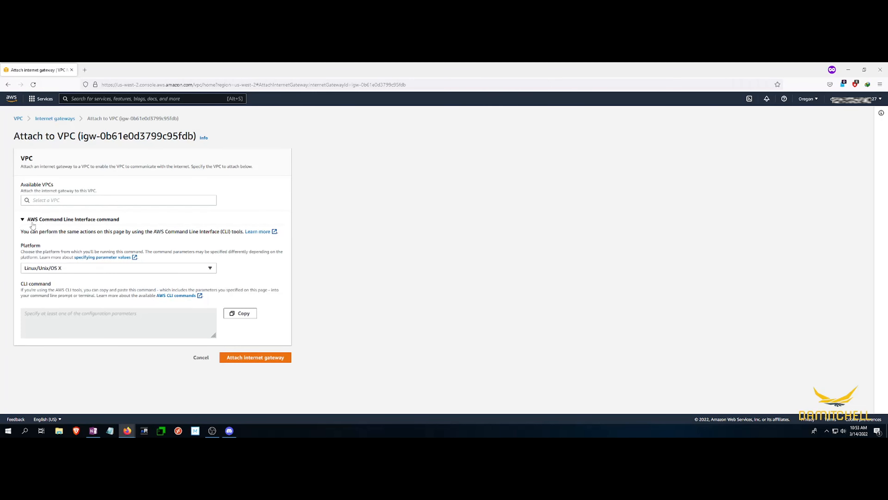
pyautogui.click(33, 223)
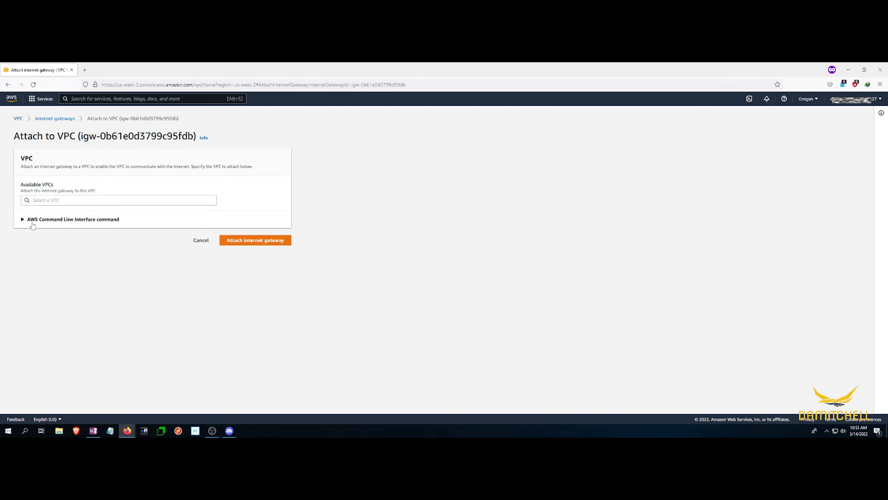
pyautogui.click(50, 199)
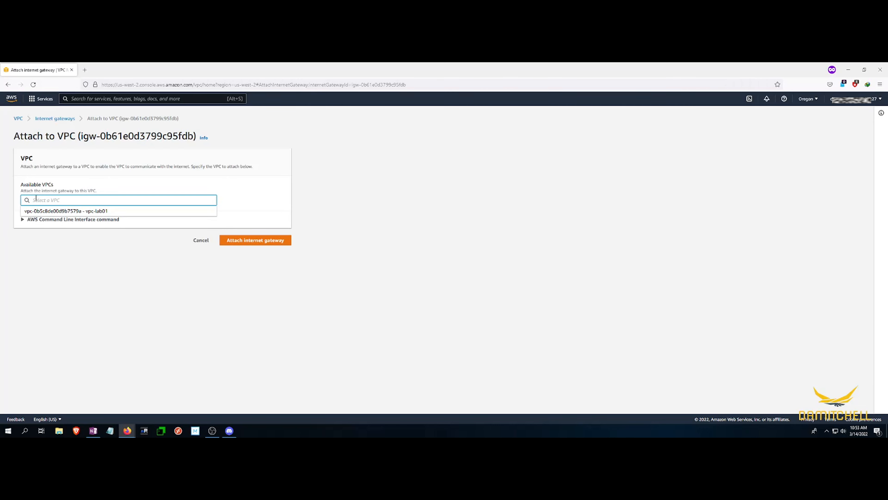
pyautogui.click(86, 211)
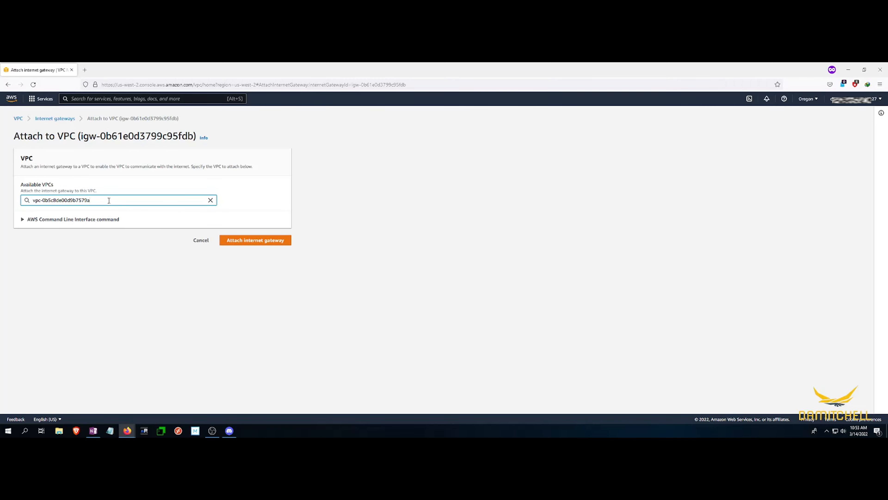
pyautogui.click(258, 242)
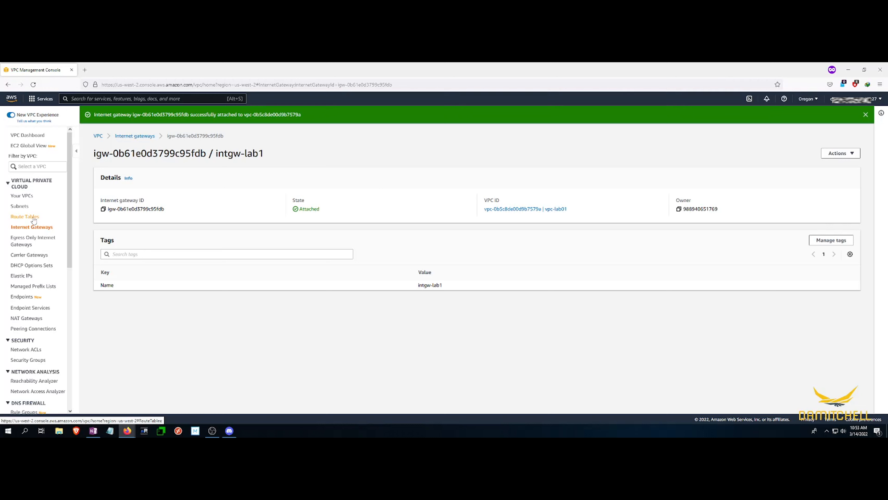
# Create a route table named rt-lab1 in the VPC vpc-lab01
pyautogui.click(33, 216)
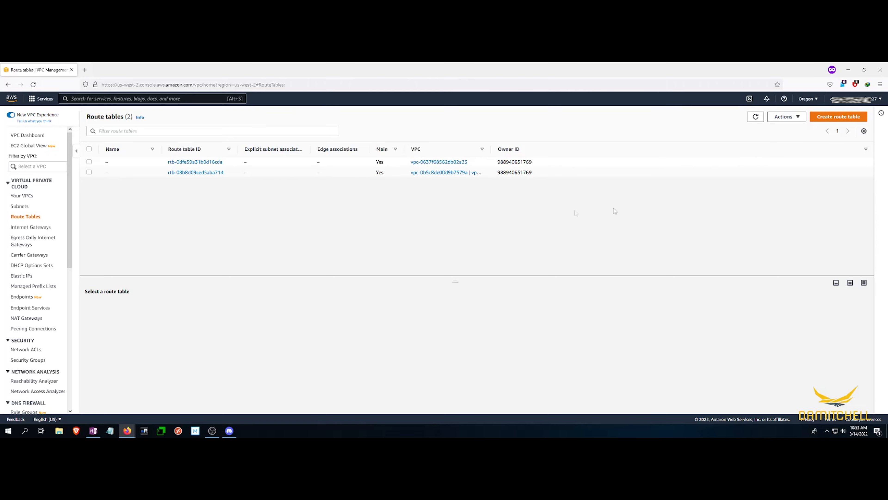
pyautogui.click(839, 117)
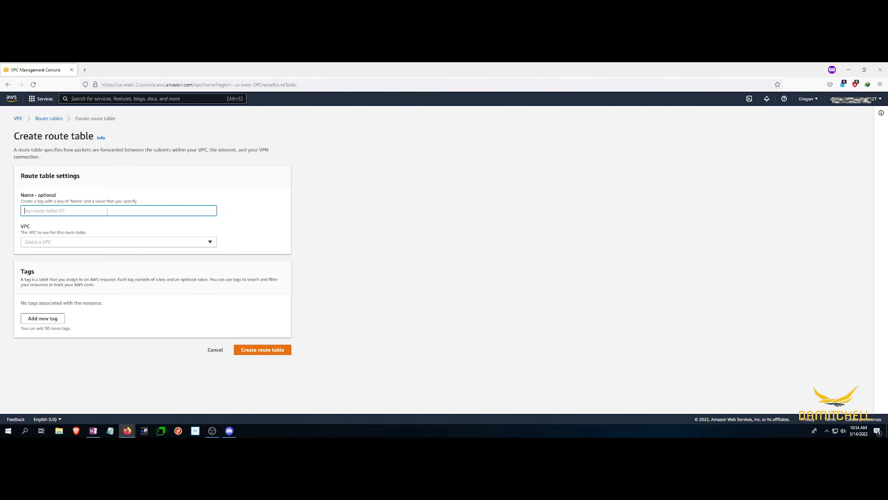
pyautogui.write('rt-lab1')
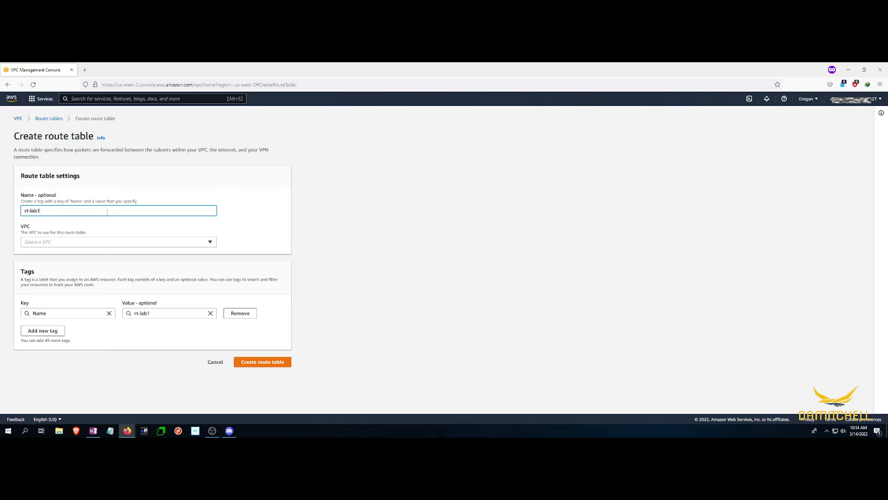
pyautogui.click(137, 244)
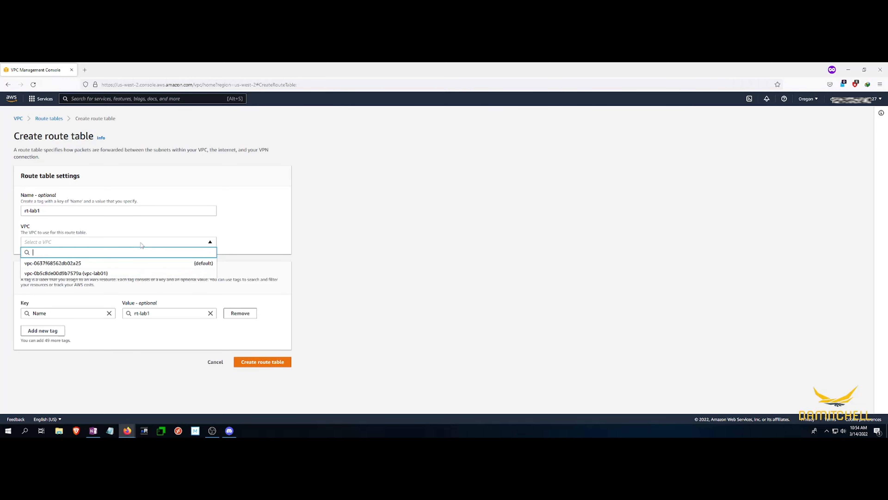
pyautogui.click(88, 274)
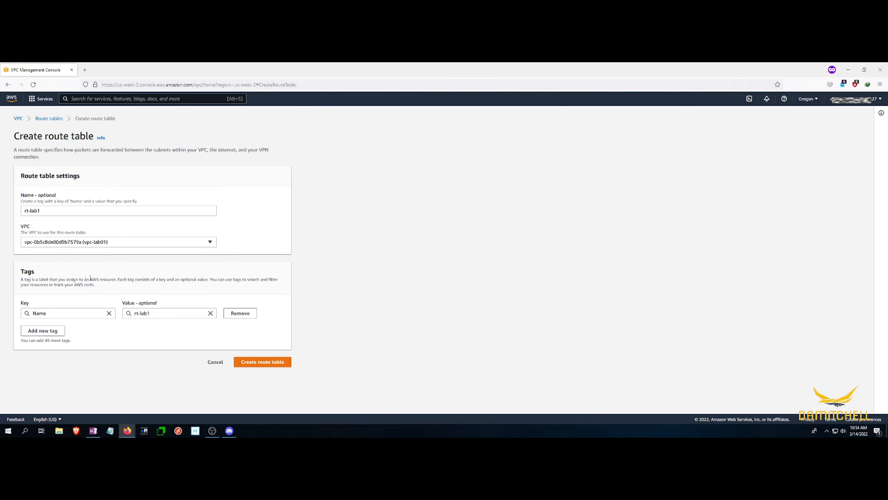
pyautogui.click(281, 366)
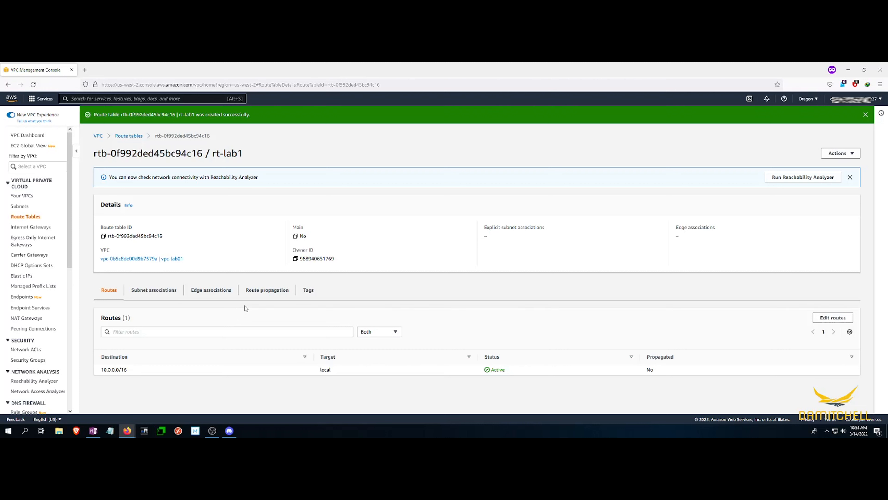
# Explicitly associate the subnets sub1-lab01 and sub2-lab01 with route table rt-lab1, and check the saved associations
pyautogui.click(150, 290)
pyautogui.scroll(-3, 226, 320)
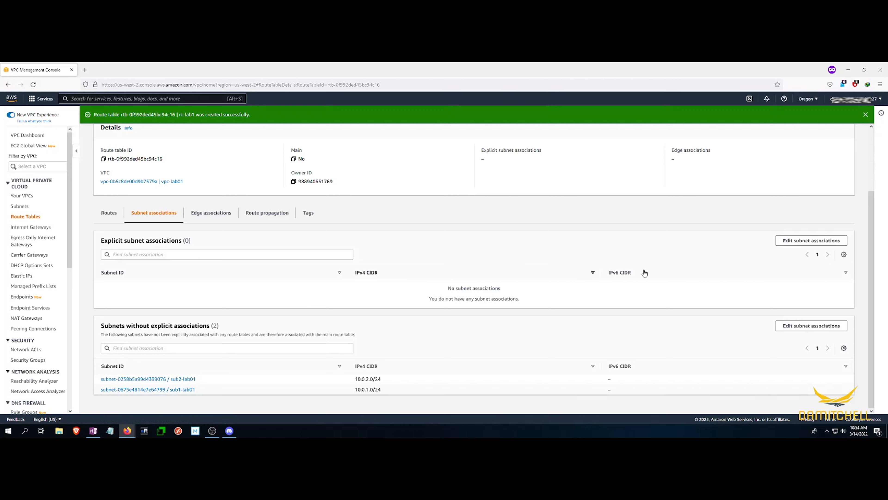
pyautogui.click(802, 241)
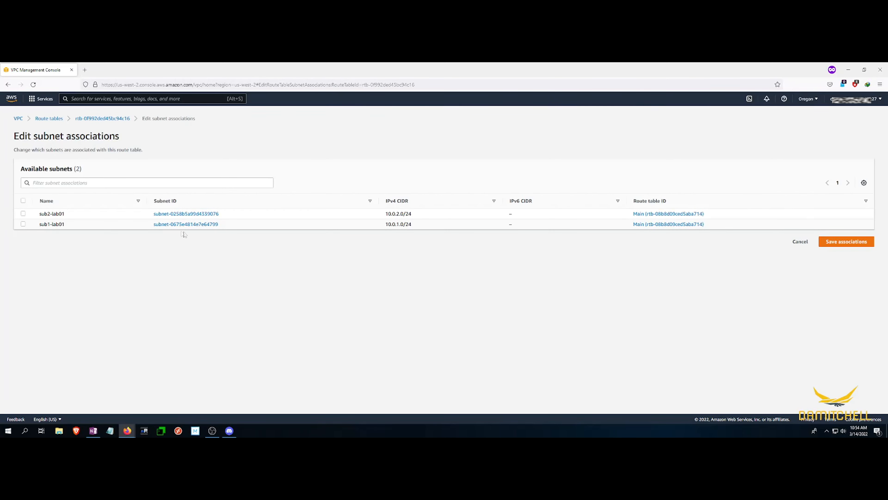
pyautogui.click(23, 224)
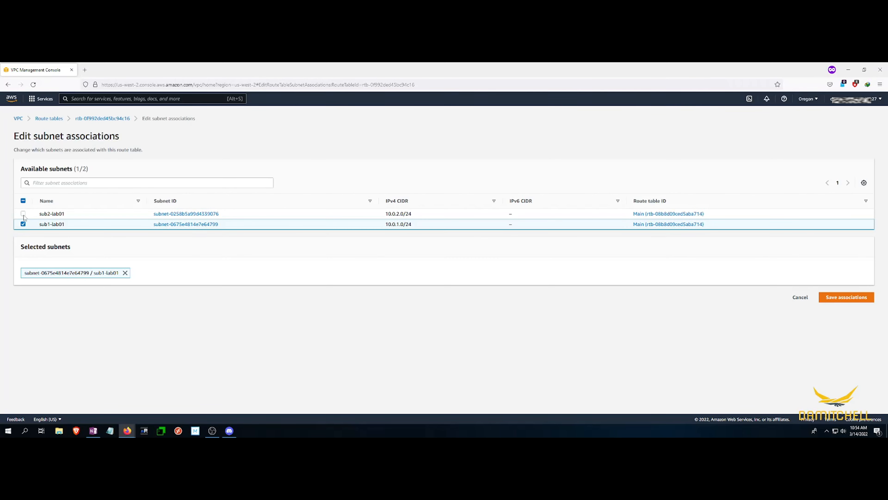
pyautogui.click(23, 214)
pyautogui.click(867, 300)
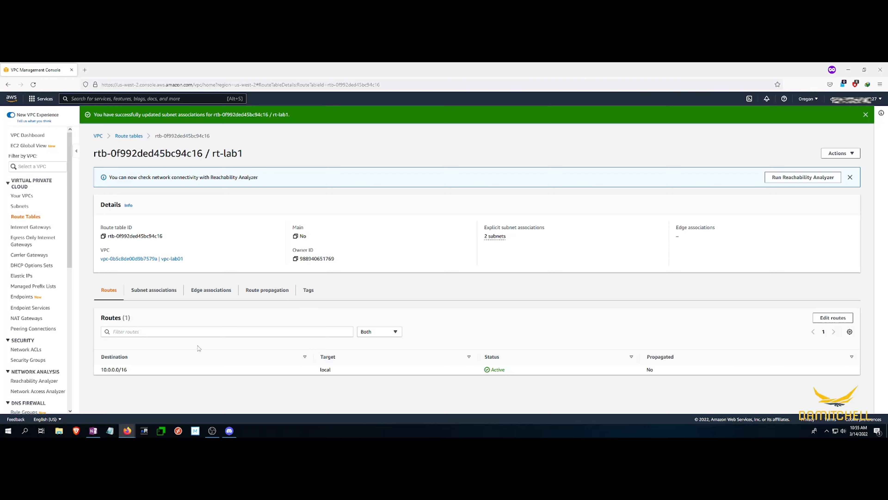
pyautogui.click(151, 300)
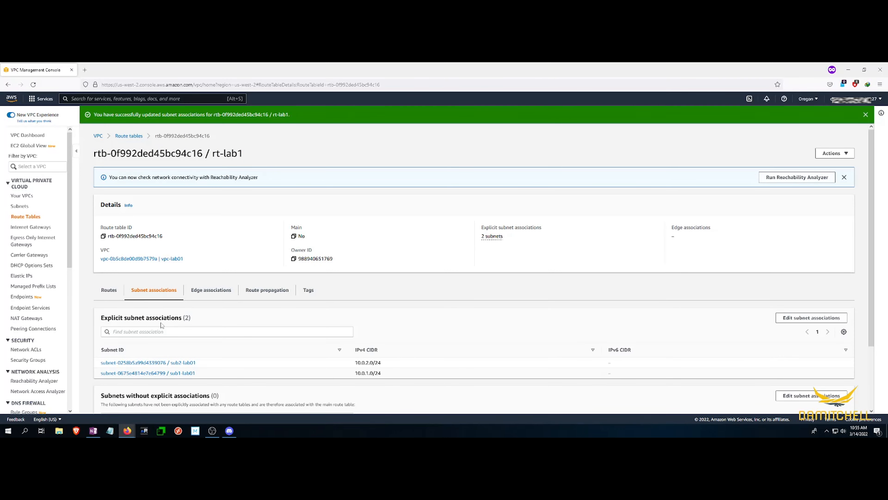
pyautogui.scroll(-1, 161, 327)
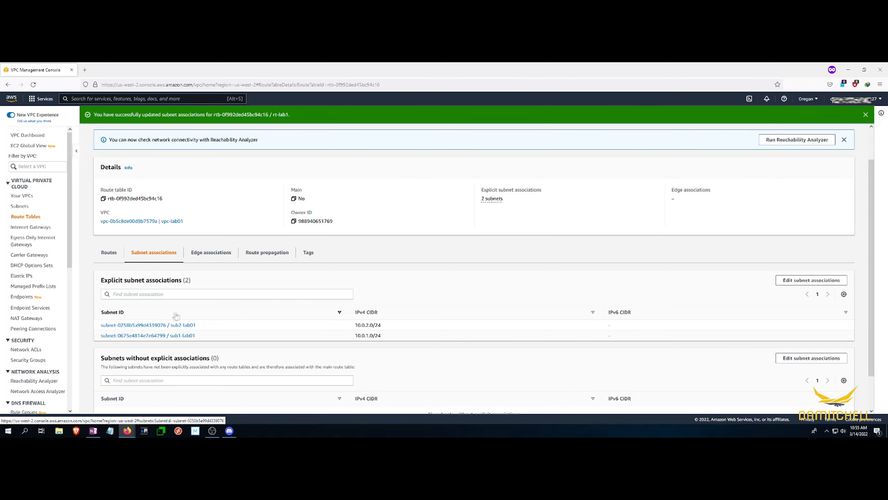
pyautogui.scroll(1, 206, 308)
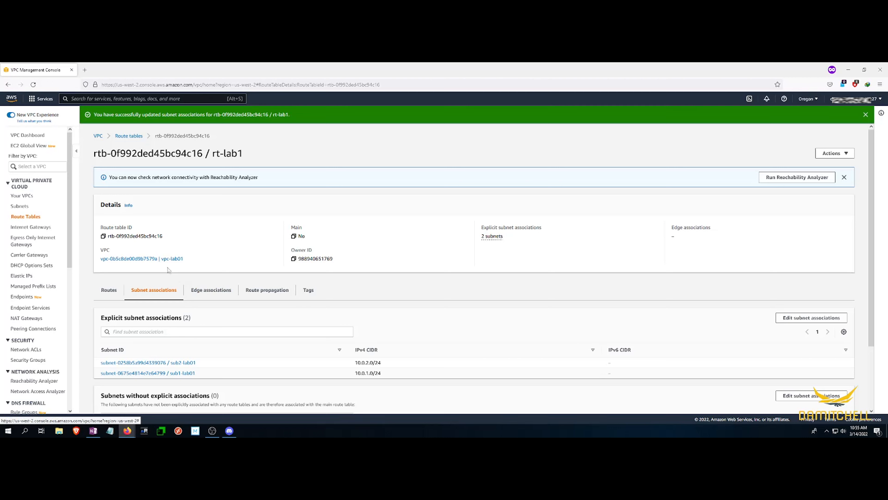
# Add a route to rt-lab1 with destination 0.0.0.0/0 and the internet gateway intgw-lab1 as its target
pyautogui.click(113, 293)
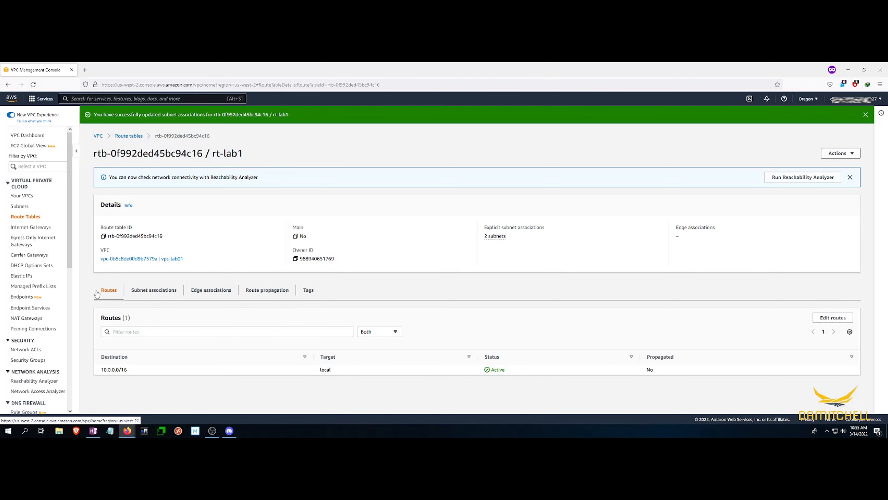
pyautogui.click(833, 317)
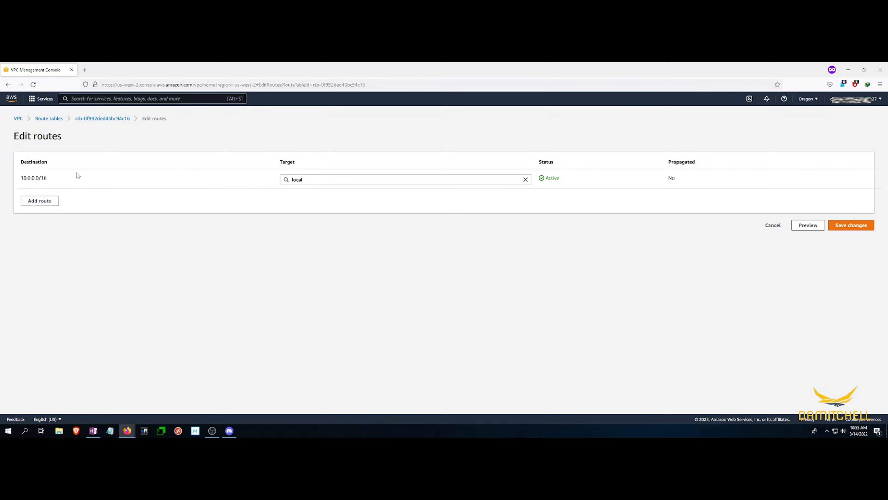
pyautogui.click(34, 202)
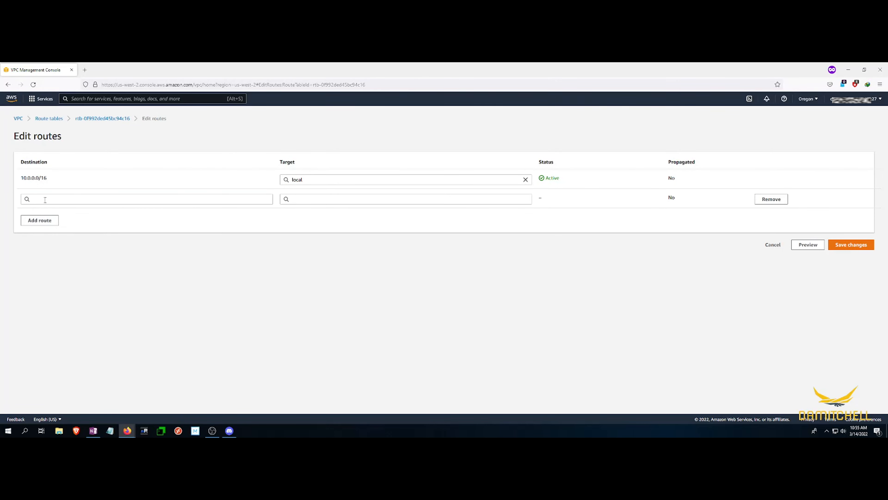
pyautogui.click(45, 200)
pyautogui.write('0.0.0.0/0')
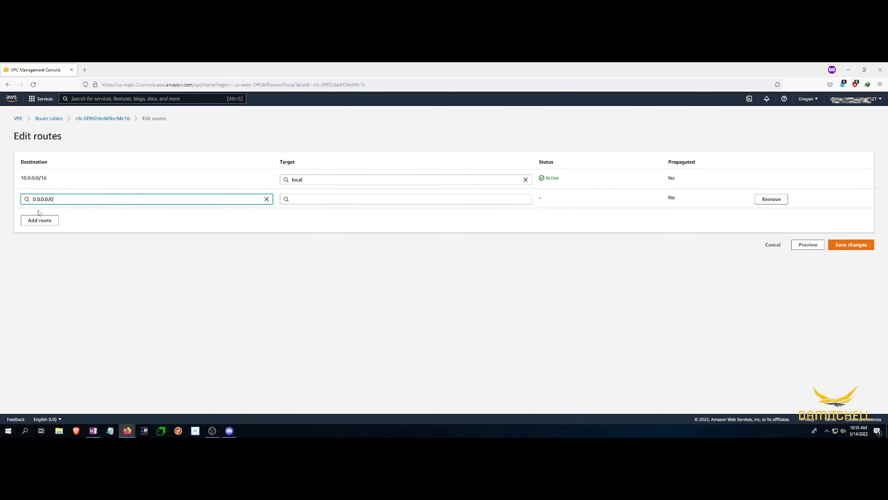
pyautogui.click(322, 200)
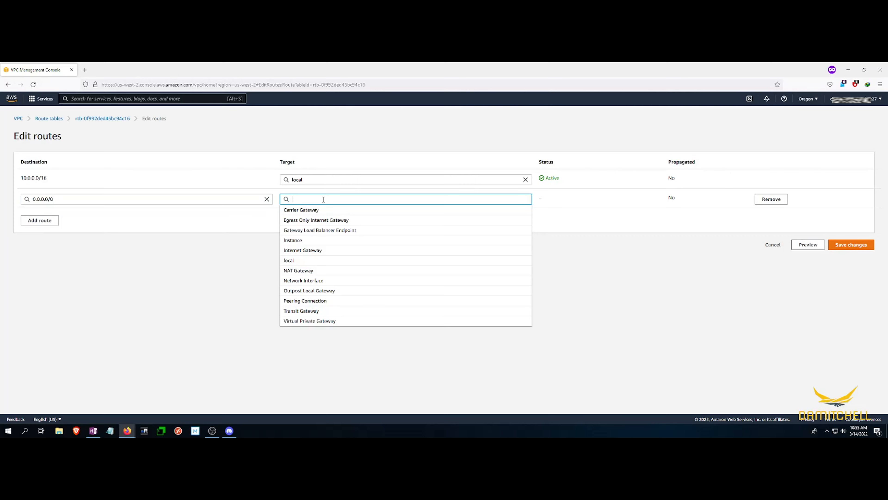
pyautogui.click(330, 251)
pyautogui.click(334, 211)
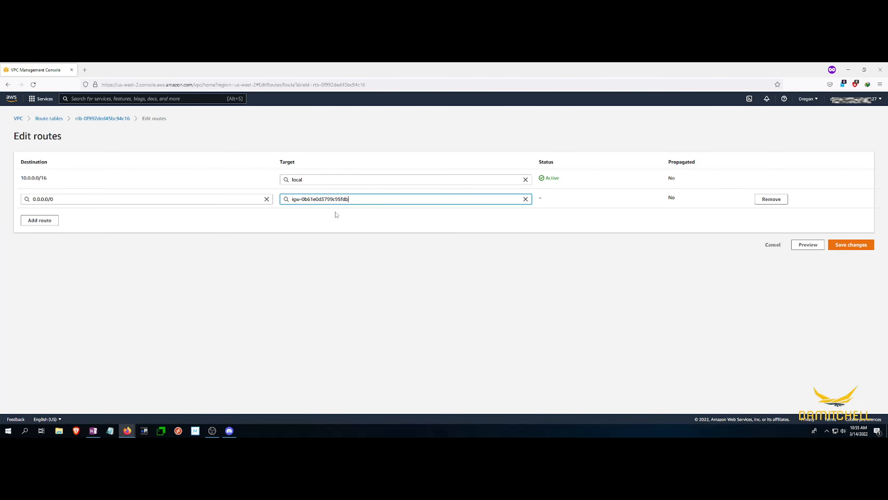
pyautogui.click(450, 285)
pyautogui.click(381, 200)
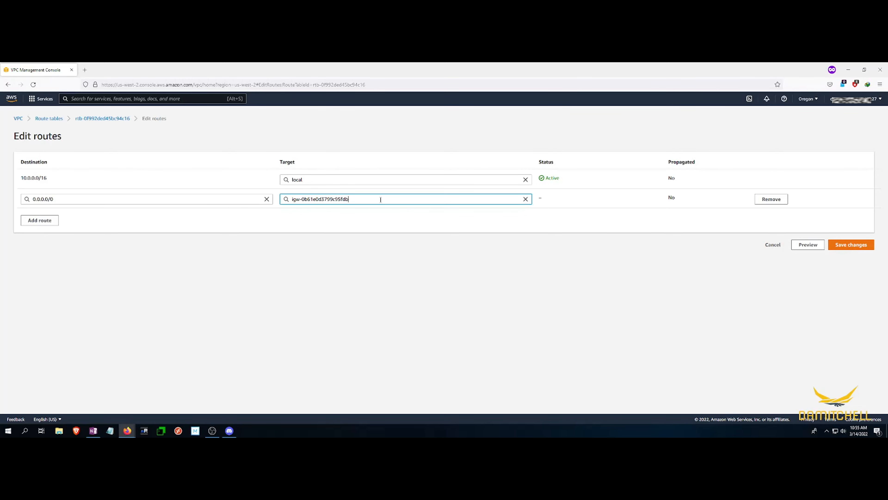
# Clear the 0.0.0.0/0 route's target, select internet gateway intgw-lab1 again, and save the route changes
pyautogui.click(525, 198)
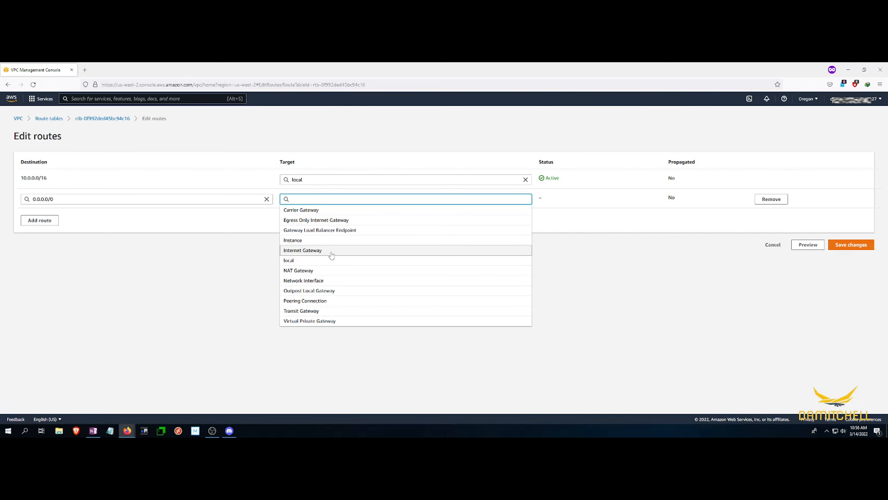
pyautogui.click(314, 250)
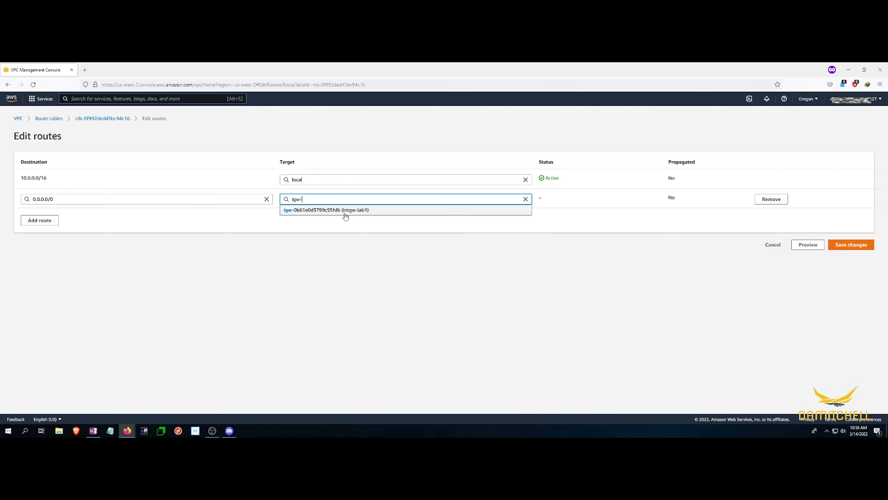
pyautogui.click(365, 212)
pyautogui.click(479, 256)
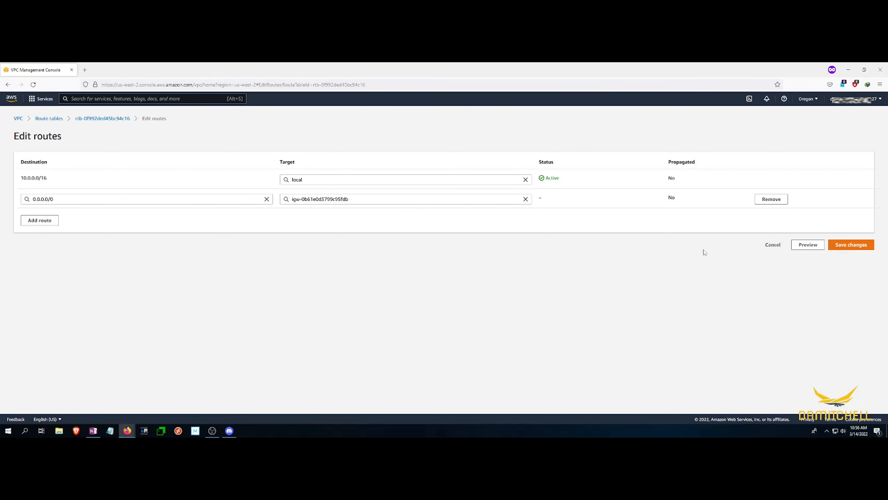
pyautogui.click(856, 246)
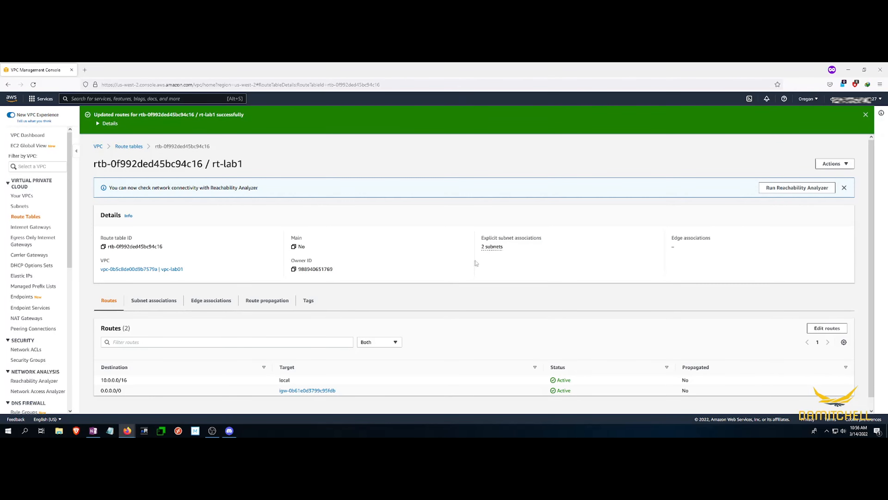